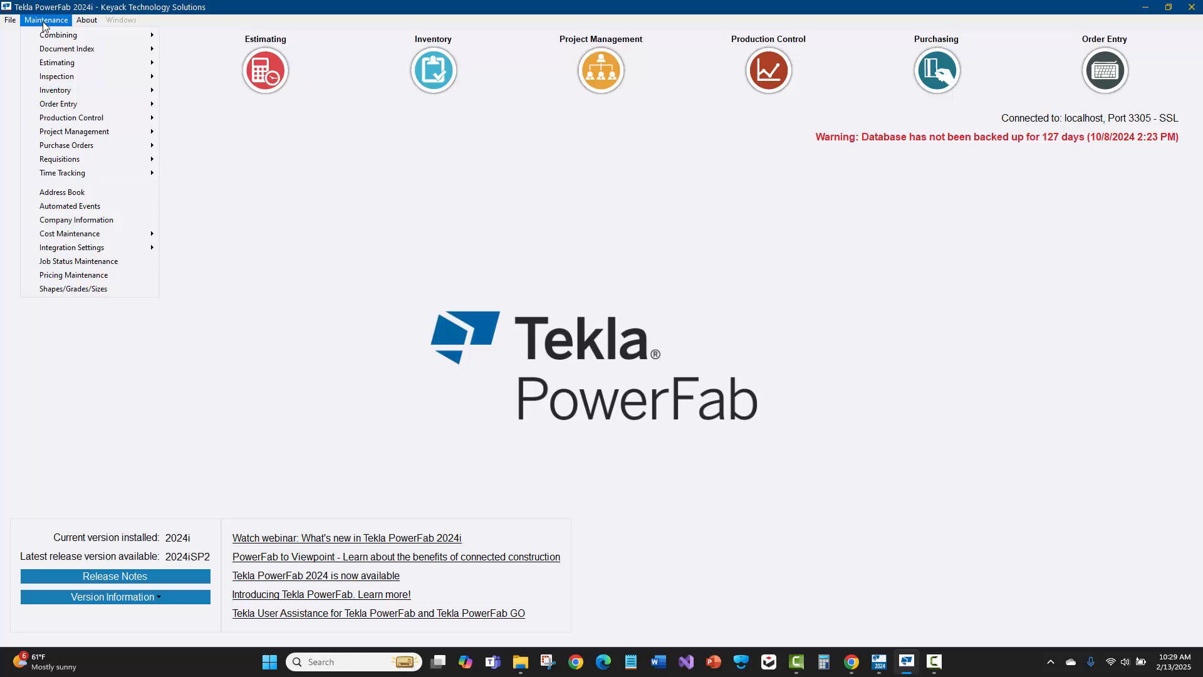
Step: Open the estimating labor codes, view the Angles code B for Bolted Clips Both Ends, and close the maintenance window
mouse_move(63, 65)
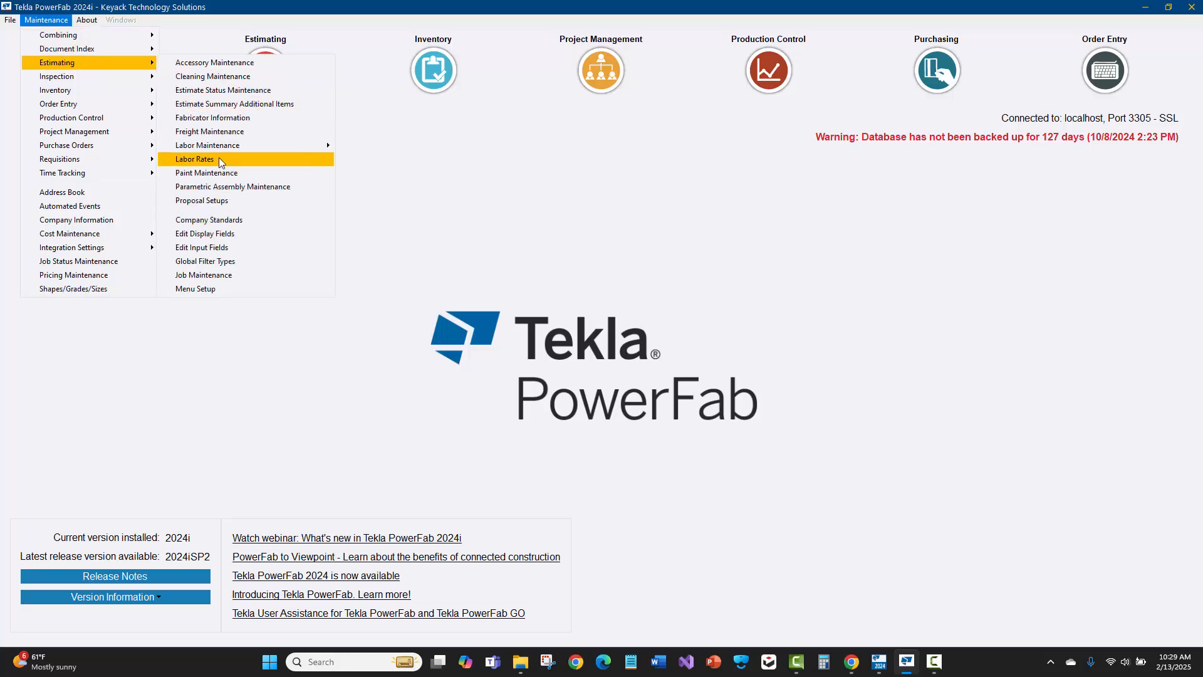
mouse_move(224, 149)
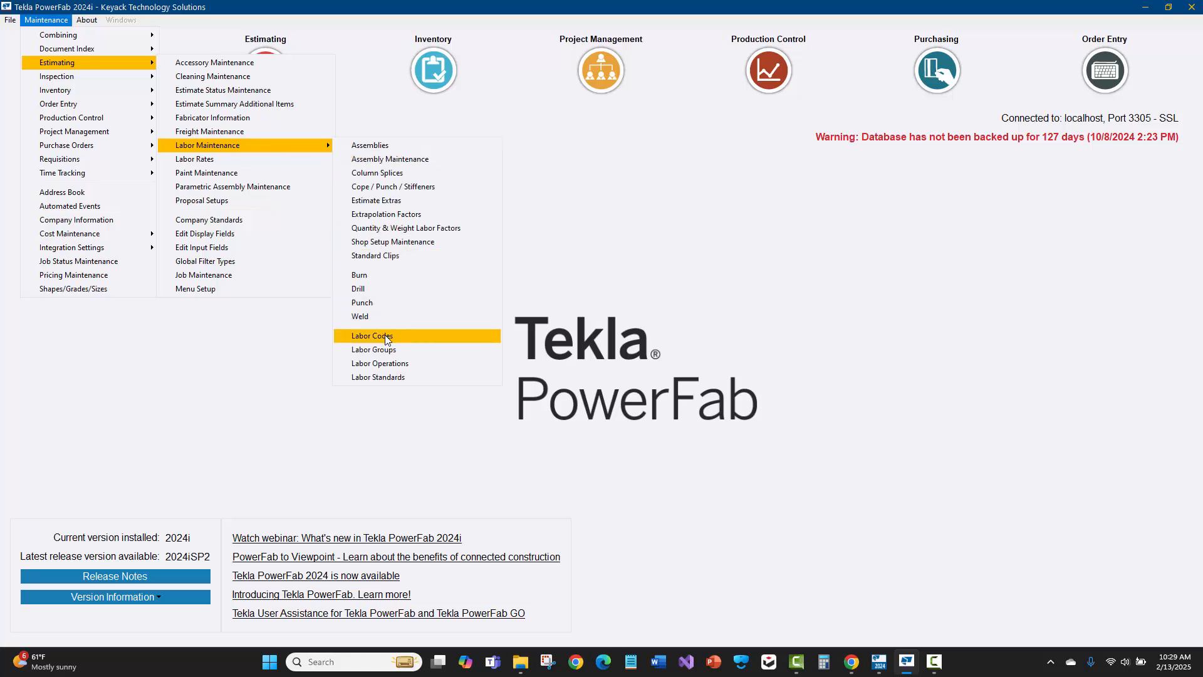
left_click(412, 336)
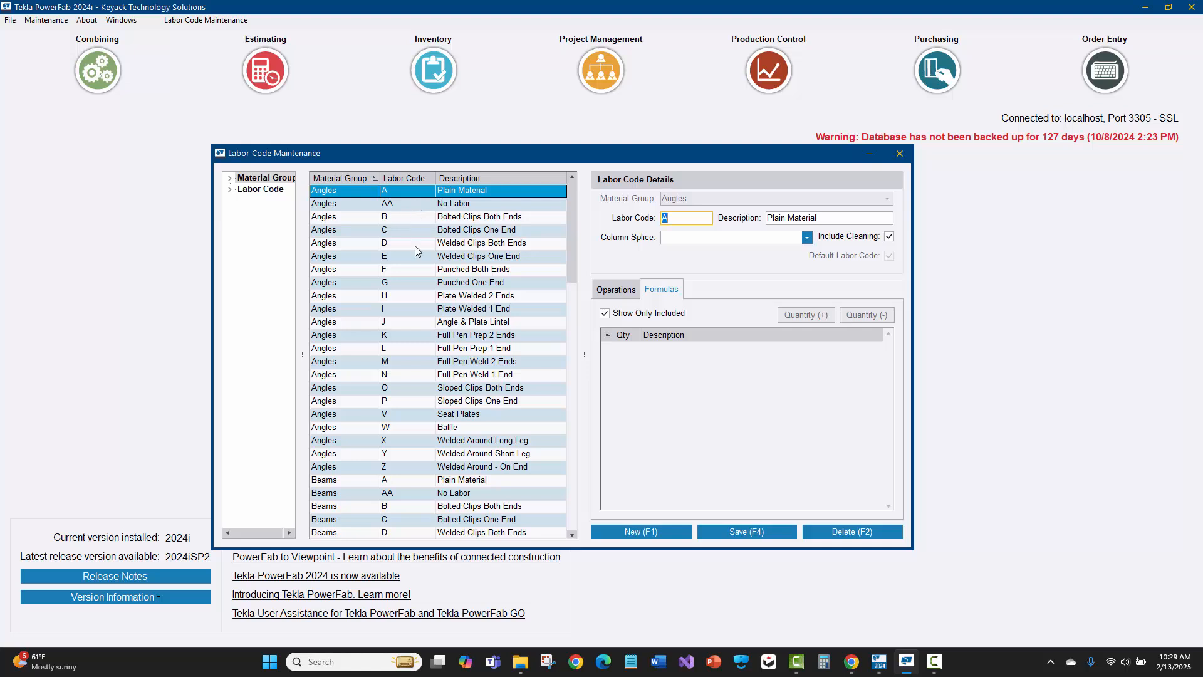
left_click(466, 218)
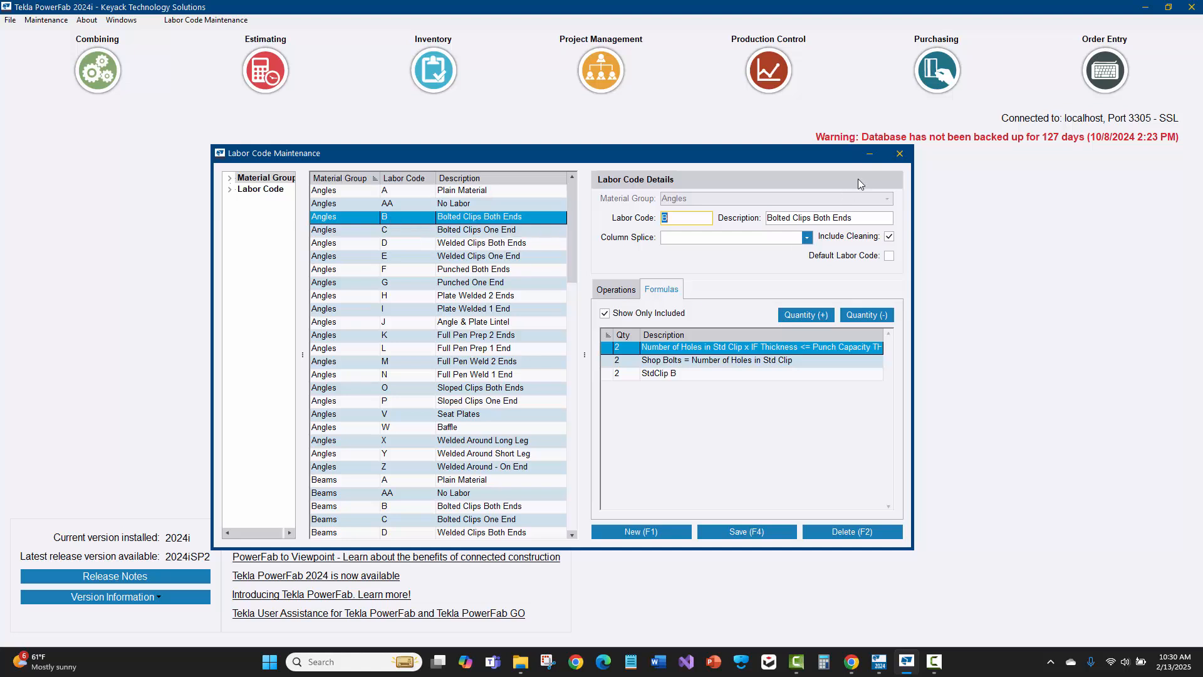
left_click(901, 150)
Step: Switch to Tekla Structures and open the user-defined attributes of the W16X40 beam
key("alt+Tab")
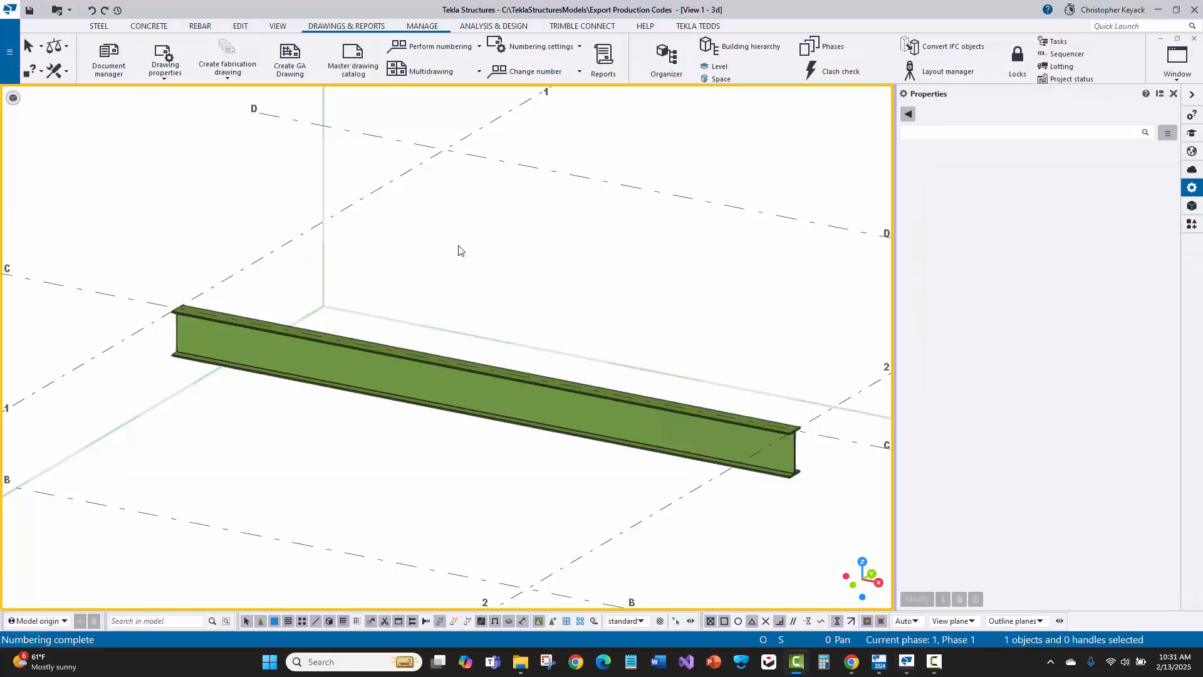
left_click(525, 392)
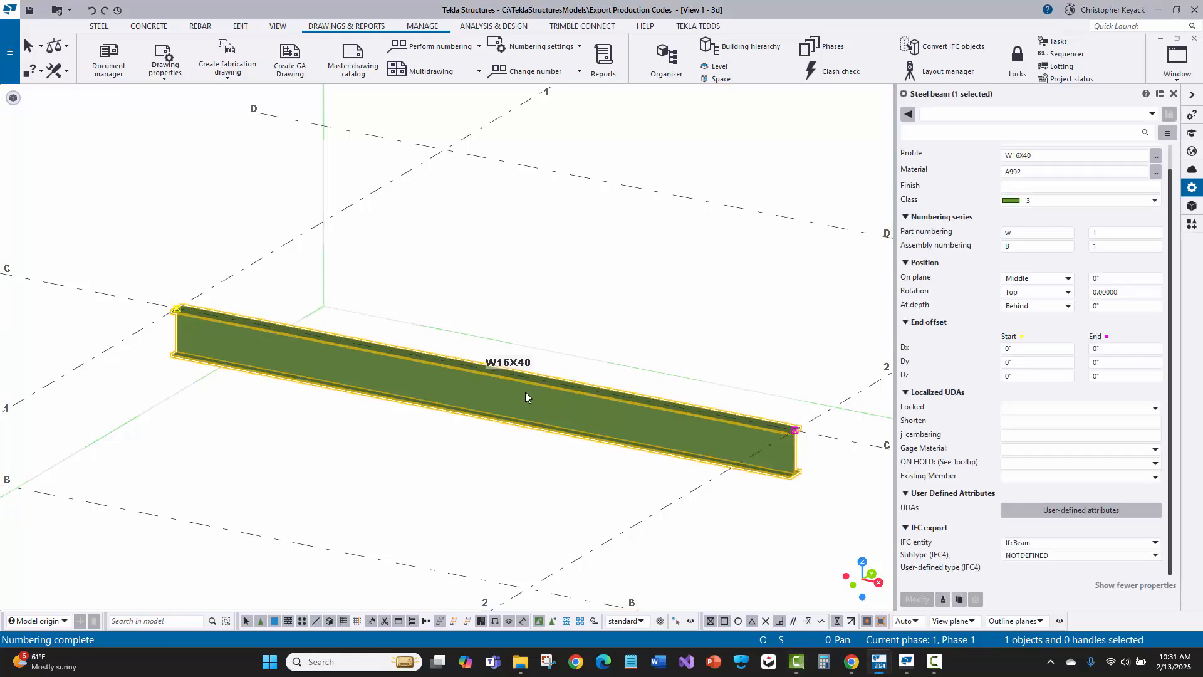
scroll(1039, 321, "up", 1)
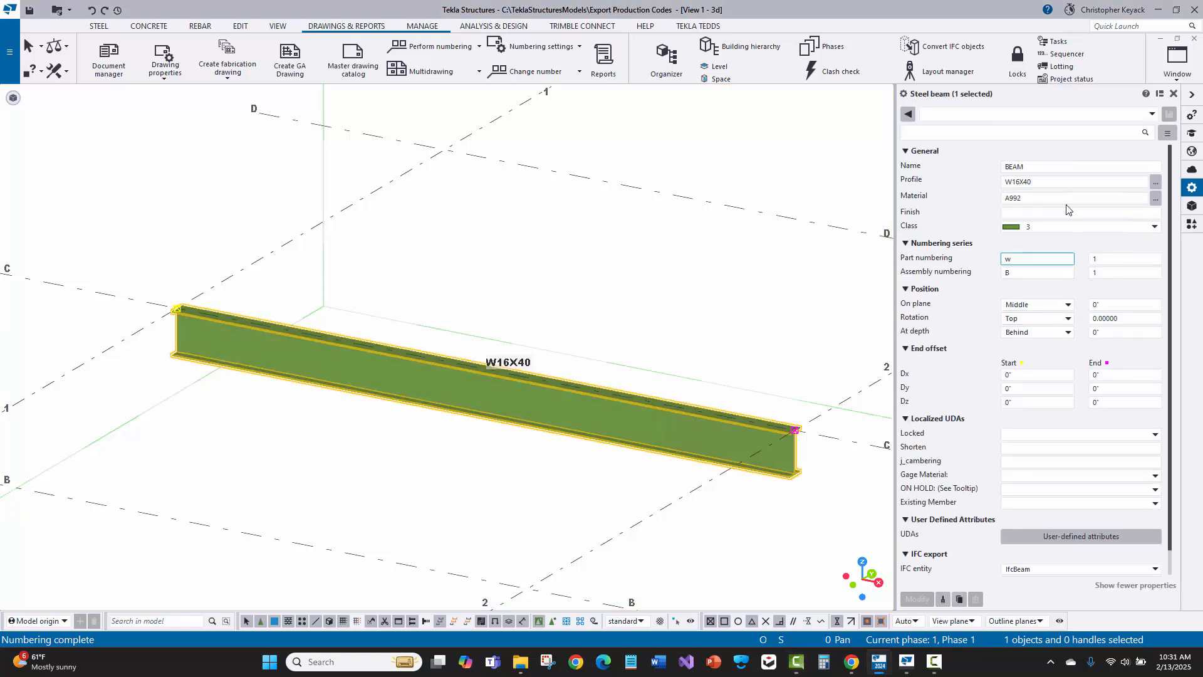
scroll(1055, 539, "down", 1)
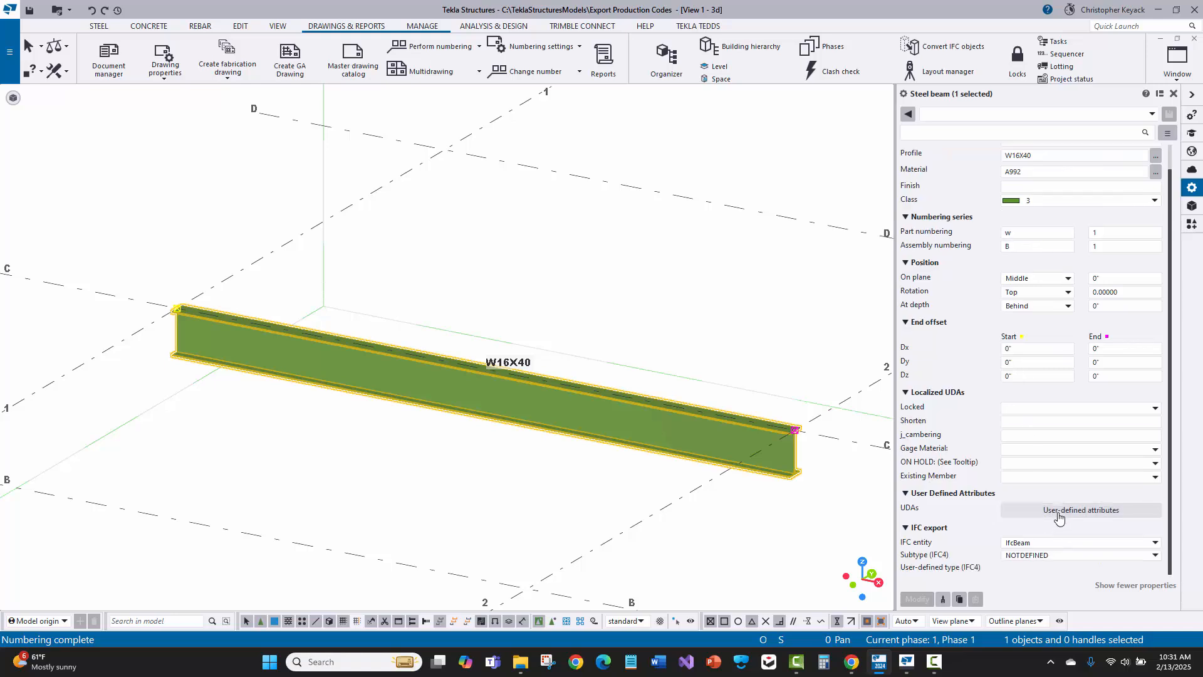
left_click(1060, 515)
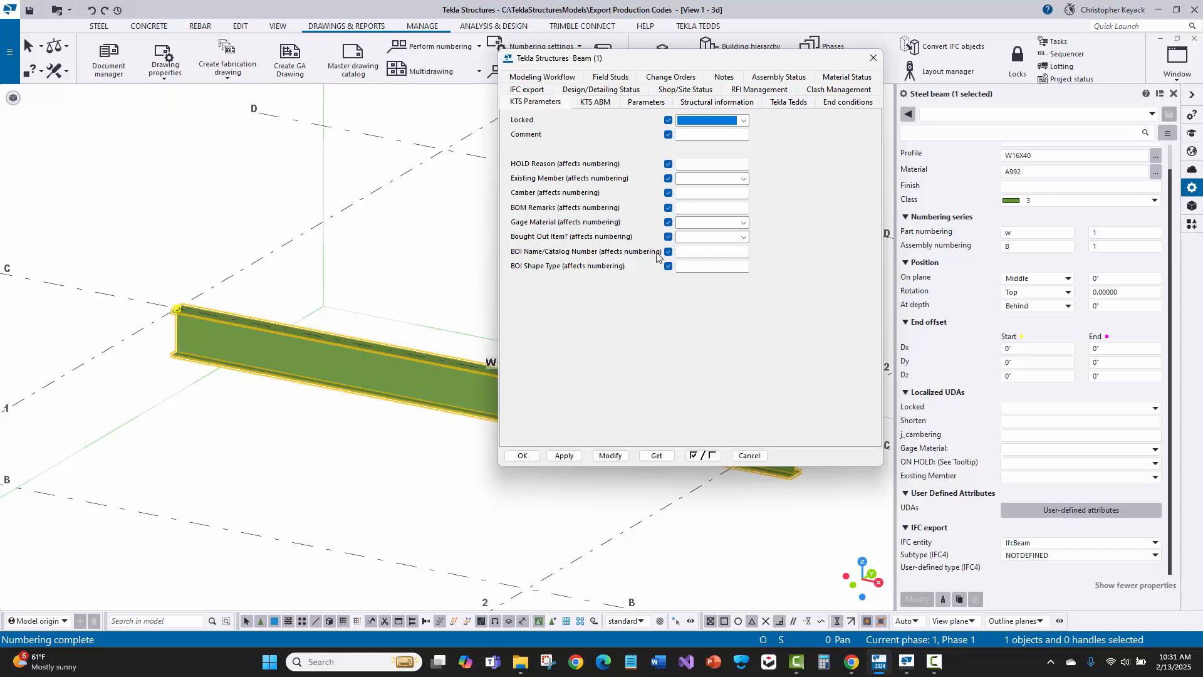
Step: Uncheck all attribute fields, review User Field 1 among the beam's parameters, and close the attributes with the beam deselected
left_click(704, 454)
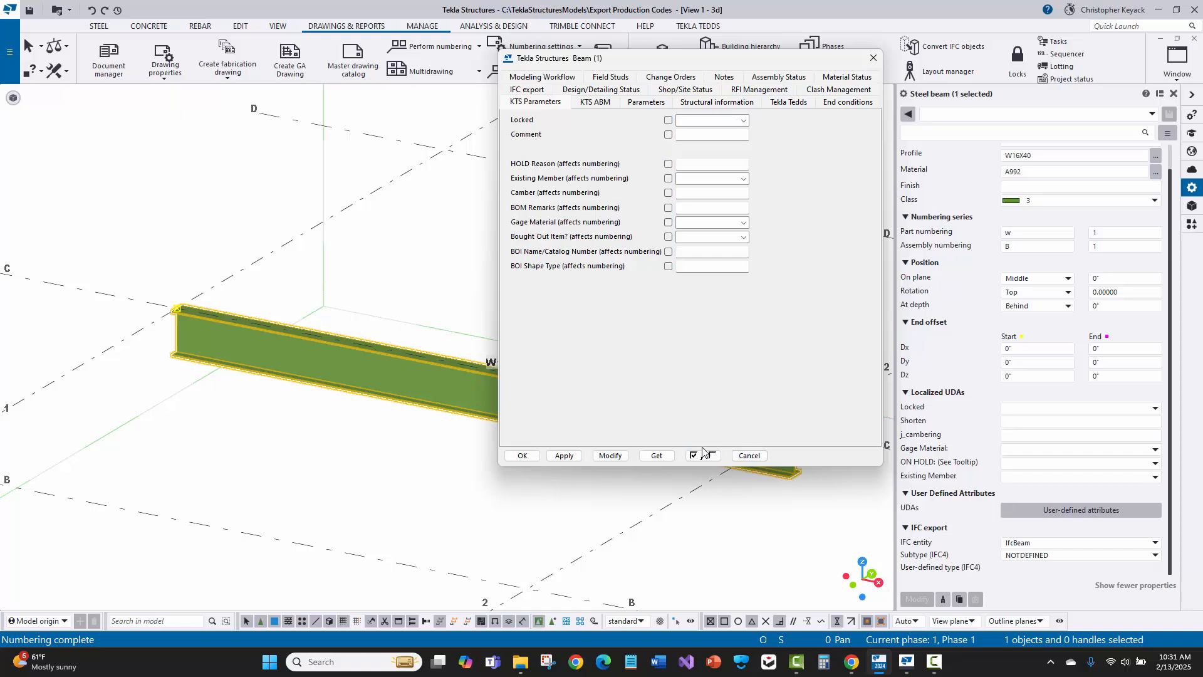
left_click(629, 105)
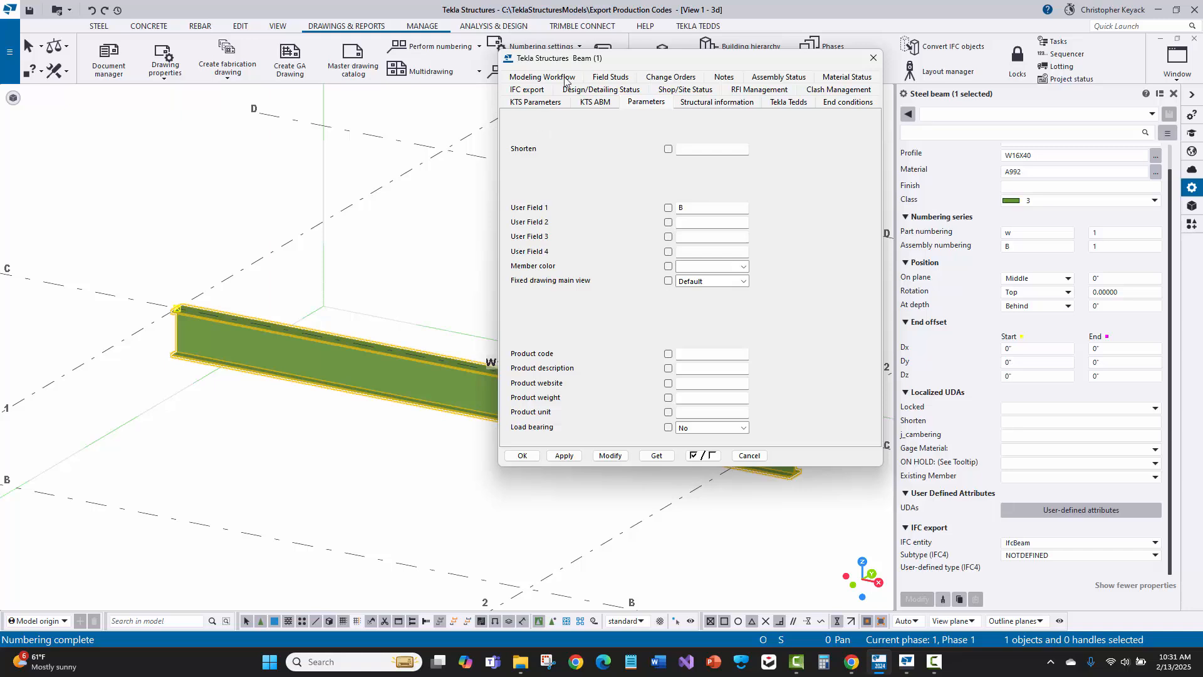
left_click(692, 209)
left_click(611, 455)
left_click(749, 456)
left_click(400, 254)
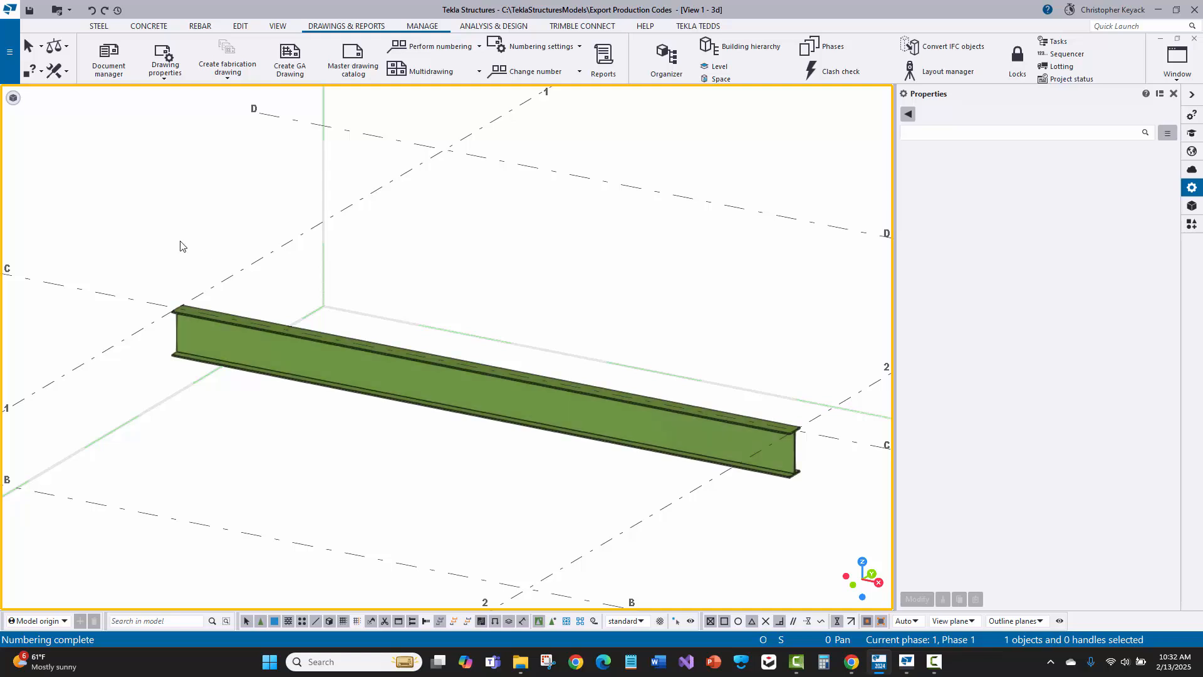
Step: Start an IFC export and load the saved Tekla PowerFab settings
left_click(9, 59)
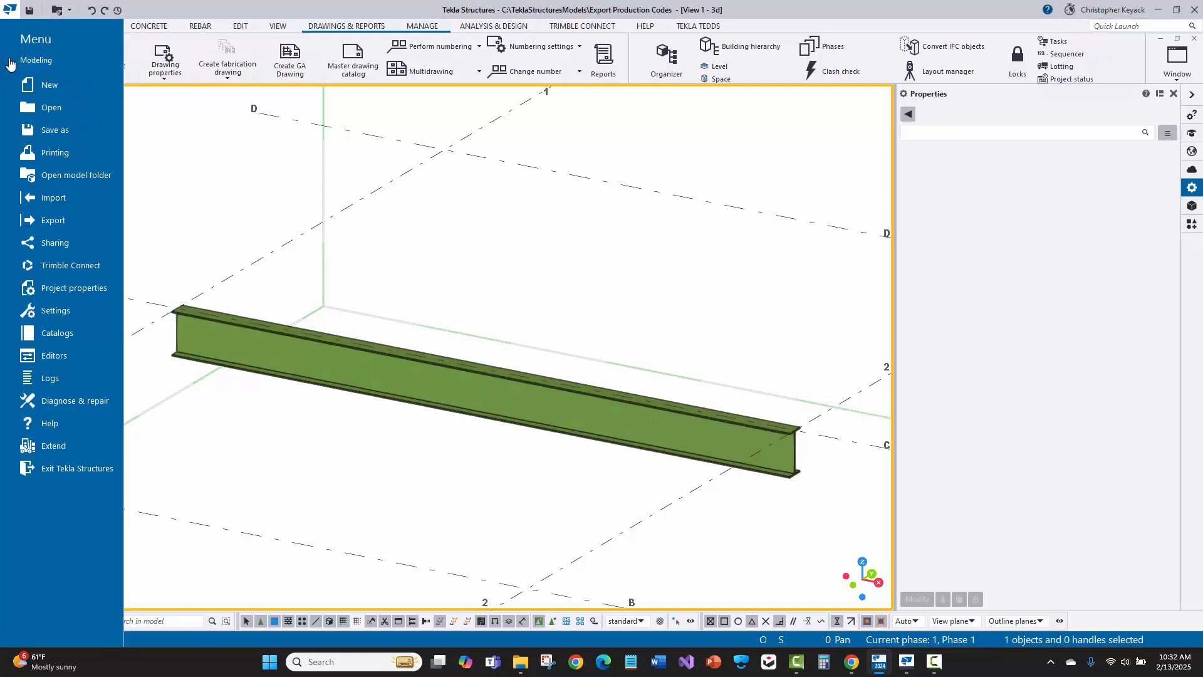
left_click(65, 219)
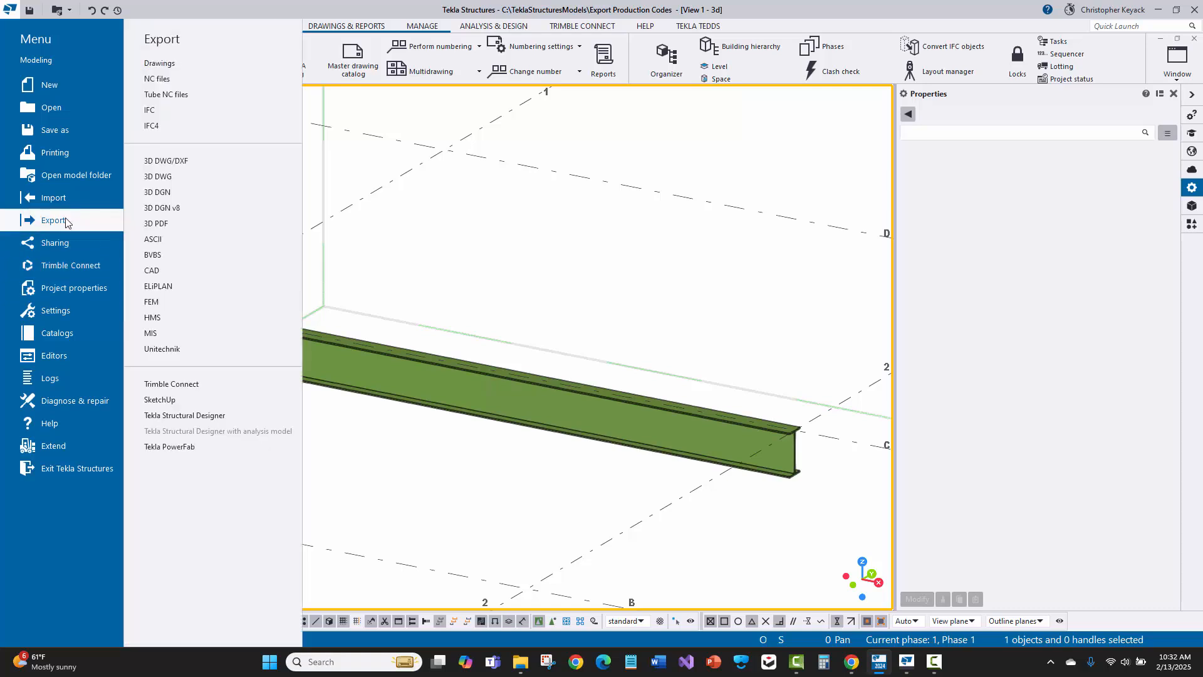
left_click(182, 112)
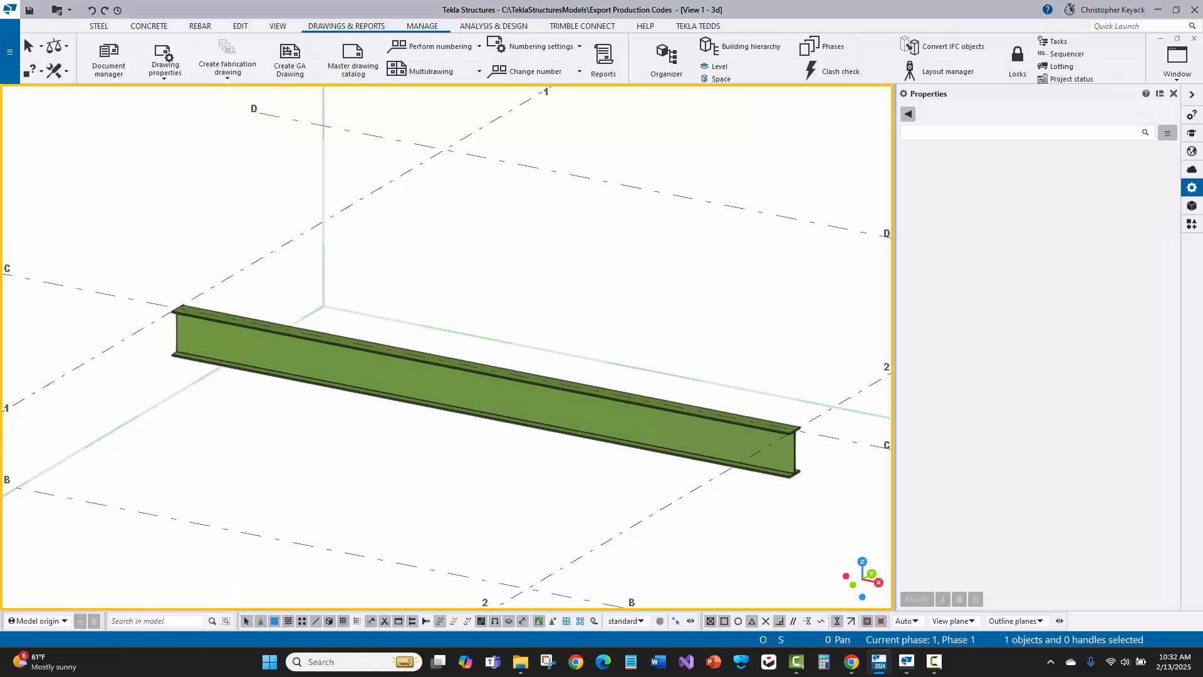
left_click_drag(389, 91, 201, 119)
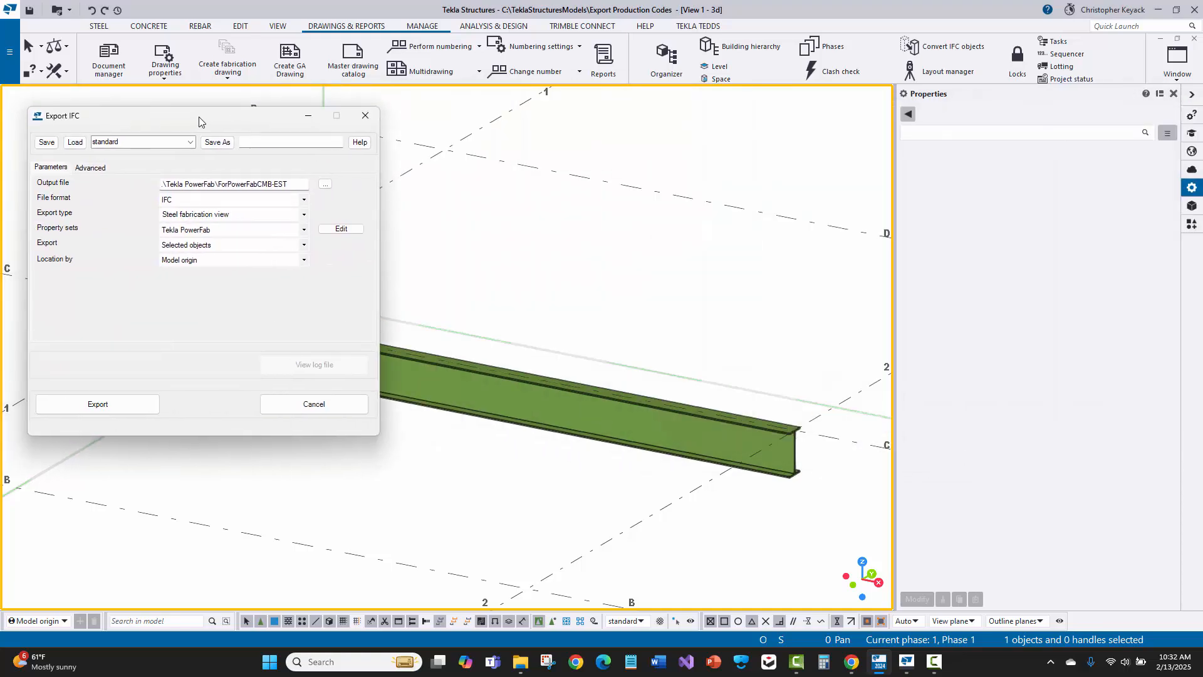
left_click(190, 141)
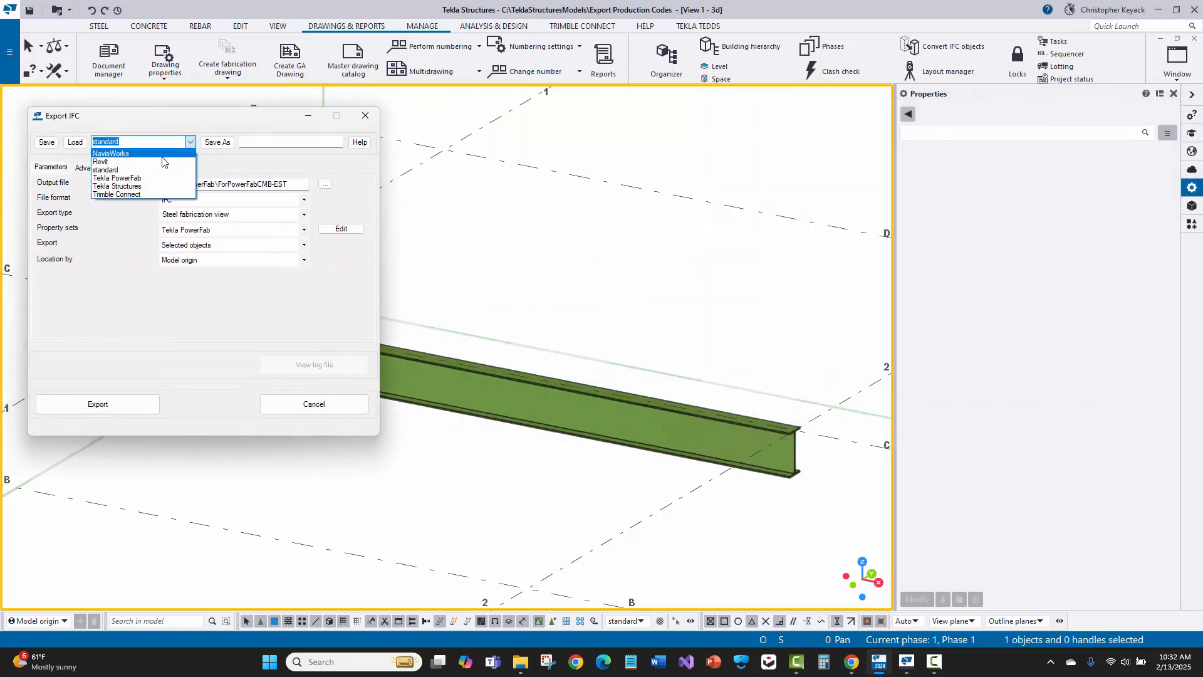
left_click(143, 178)
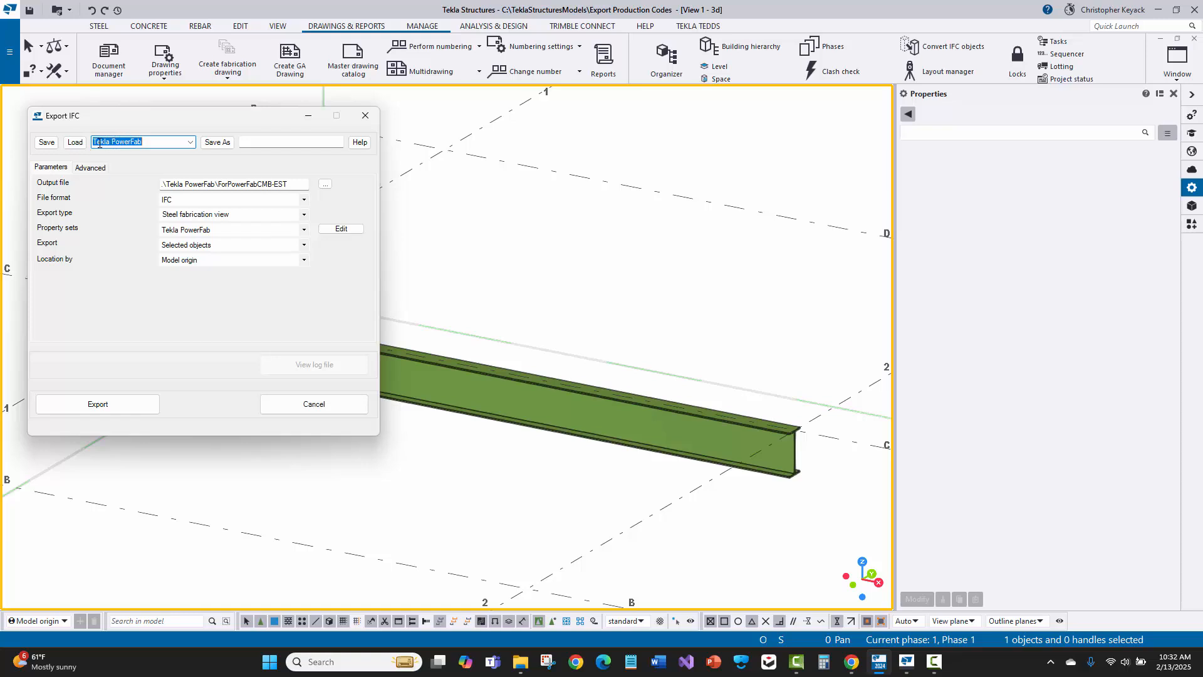
left_click(75, 142)
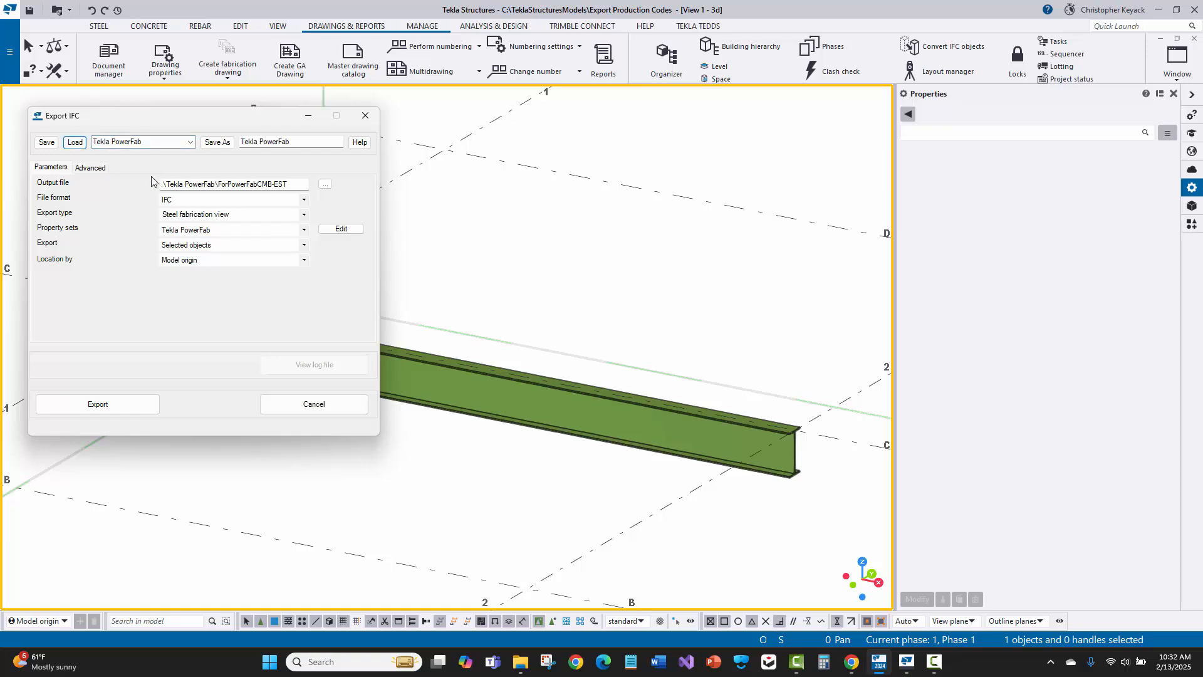
Step: Review the available export types and property sets, keeping Steel fabrication view and Tekla PowerFab
left_click(217, 236)
left_click(218, 235)
left_click(212, 216)
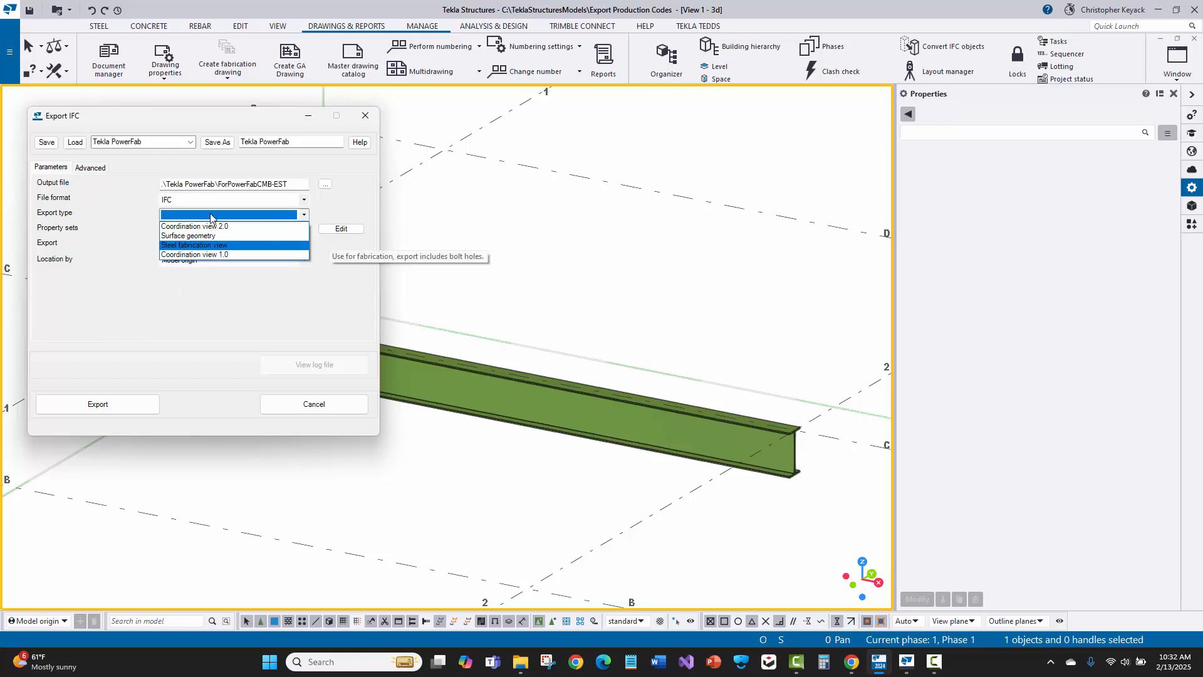
left_click(210, 217)
left_click(219, 232)
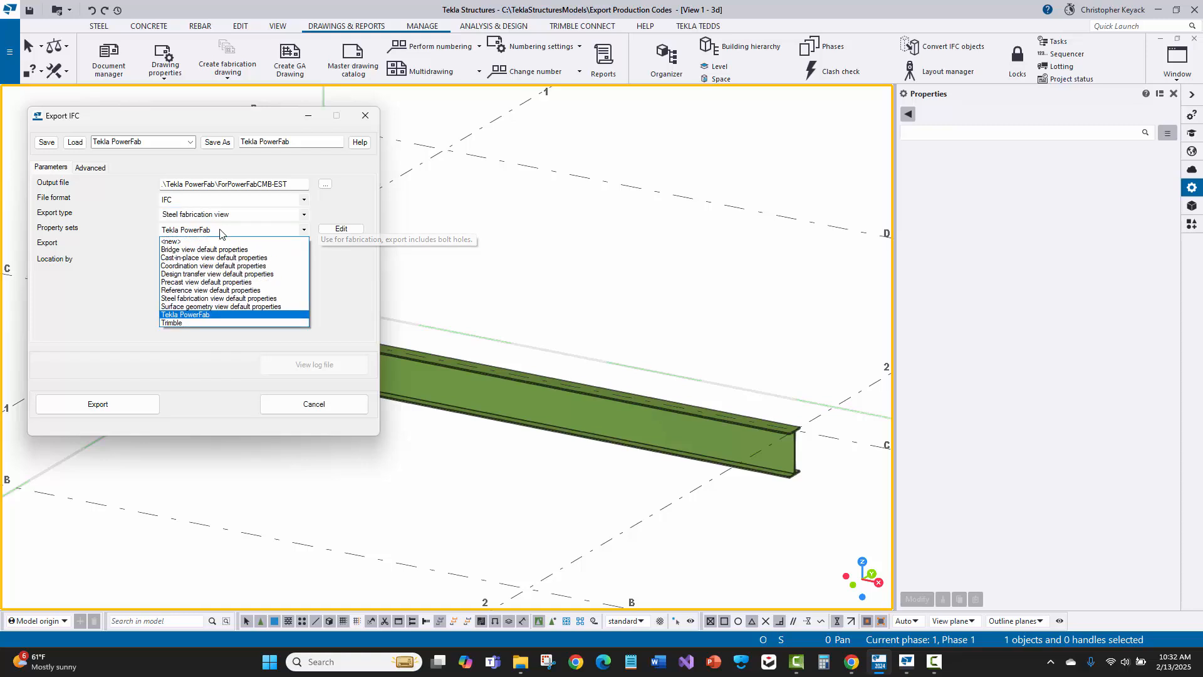
left_click(220, 232)
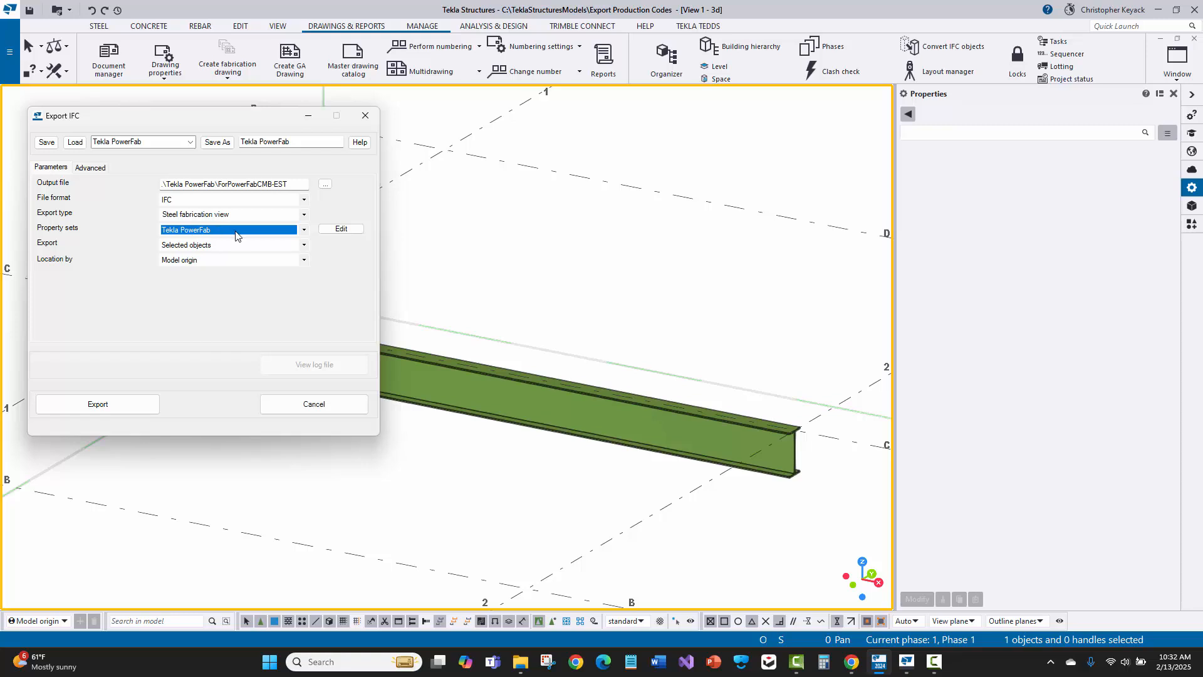
Step: Examine User Field 1 under Part User Defined Attributes in the Tekla PowerFab property set definitions, and close the definitions
left_click(336, 230)
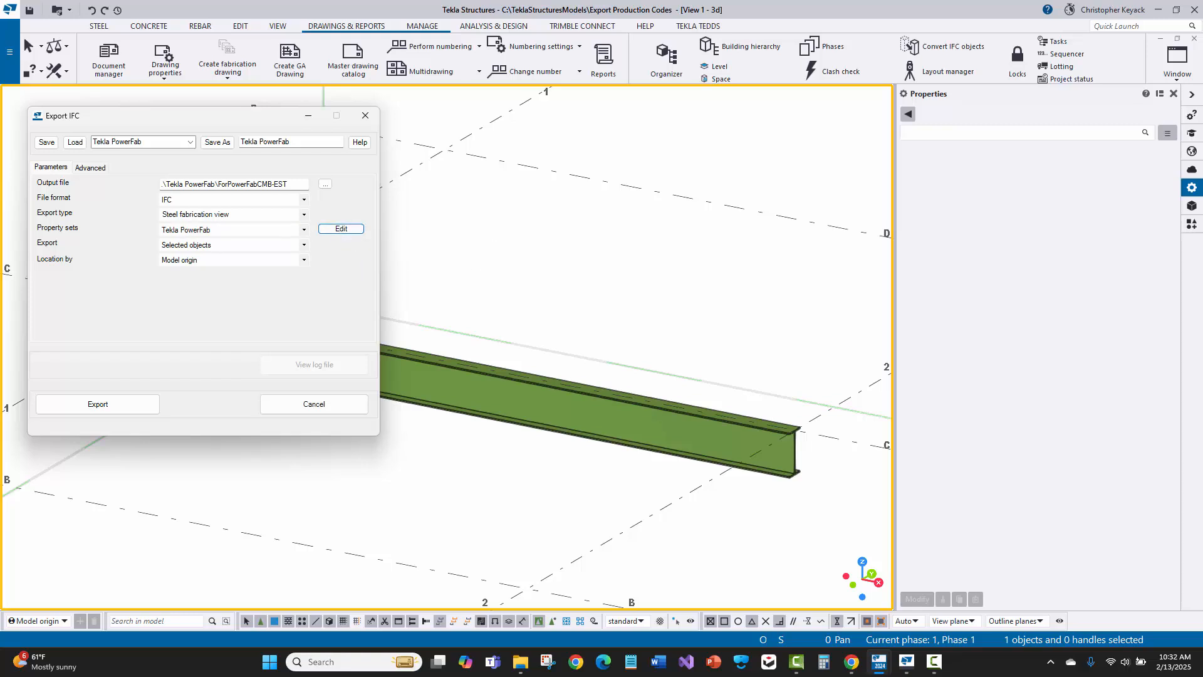
left_click_drag(607, 52, 588, 77)
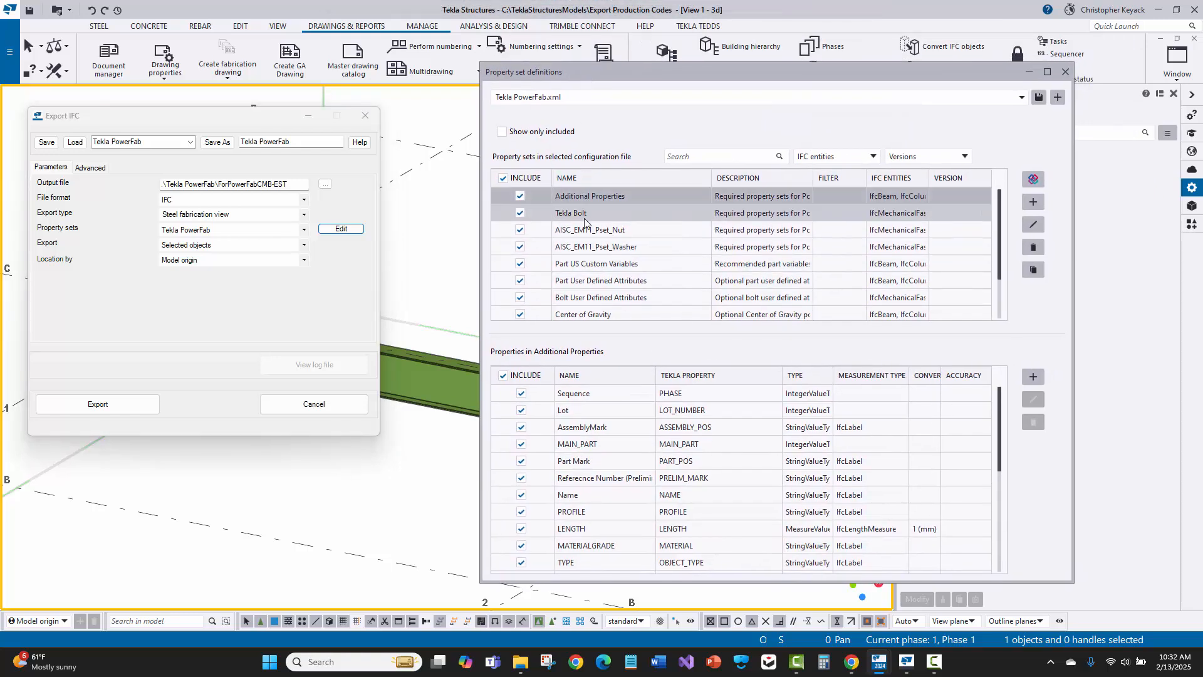
scroll(602, 279, "down", 1)
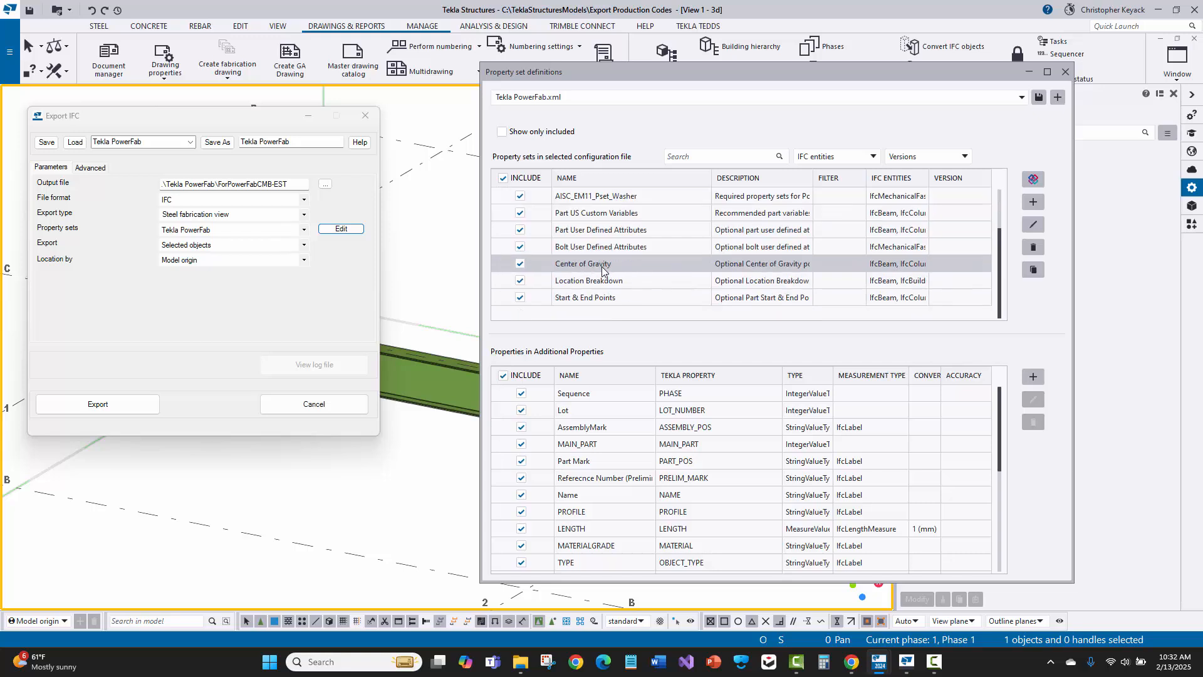
scroll(601, 270, "up", 1)
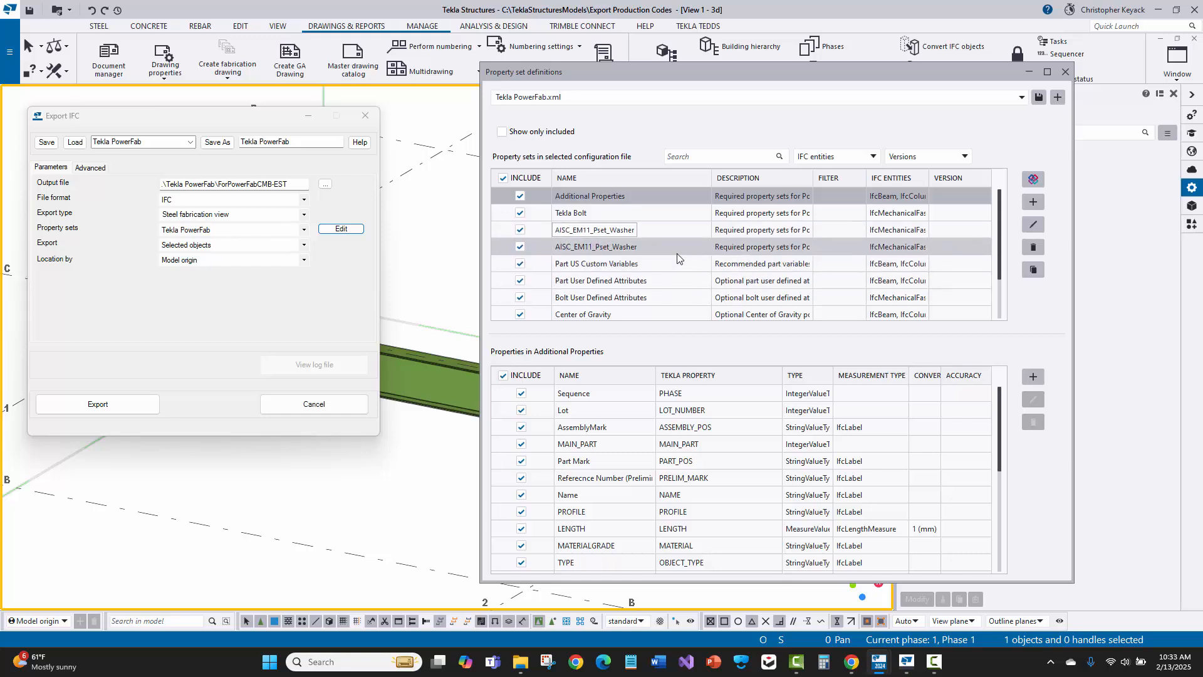
left_click(649, 280)
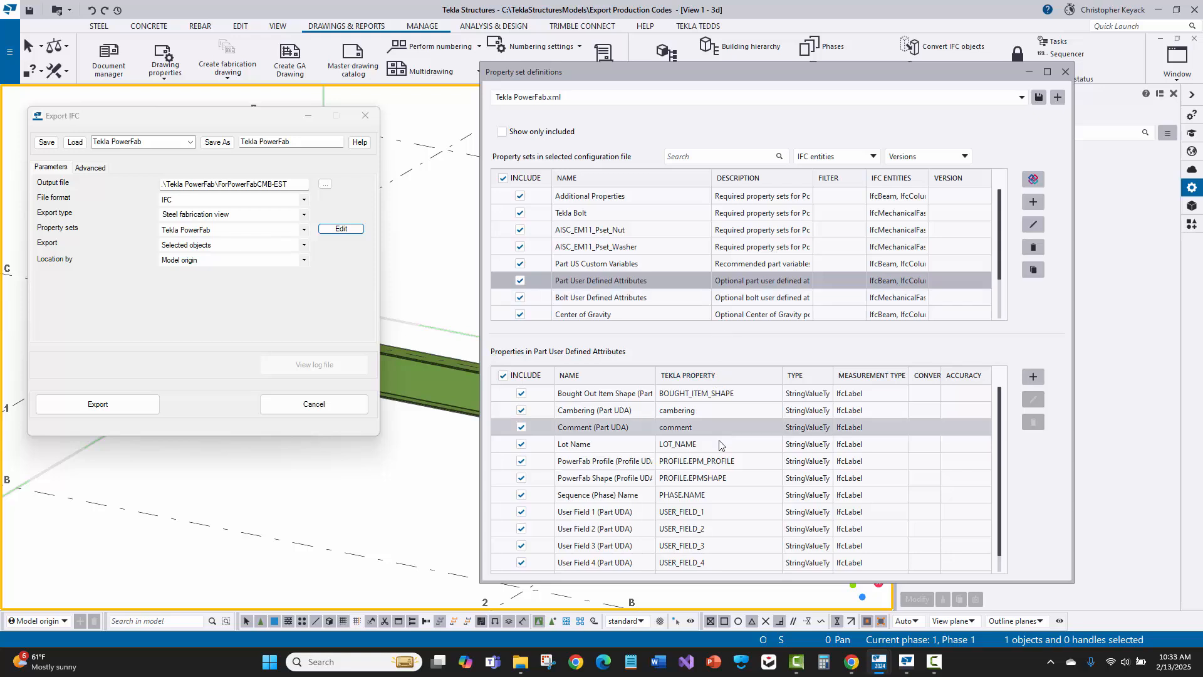
scroll(714, 457, "down", 1)
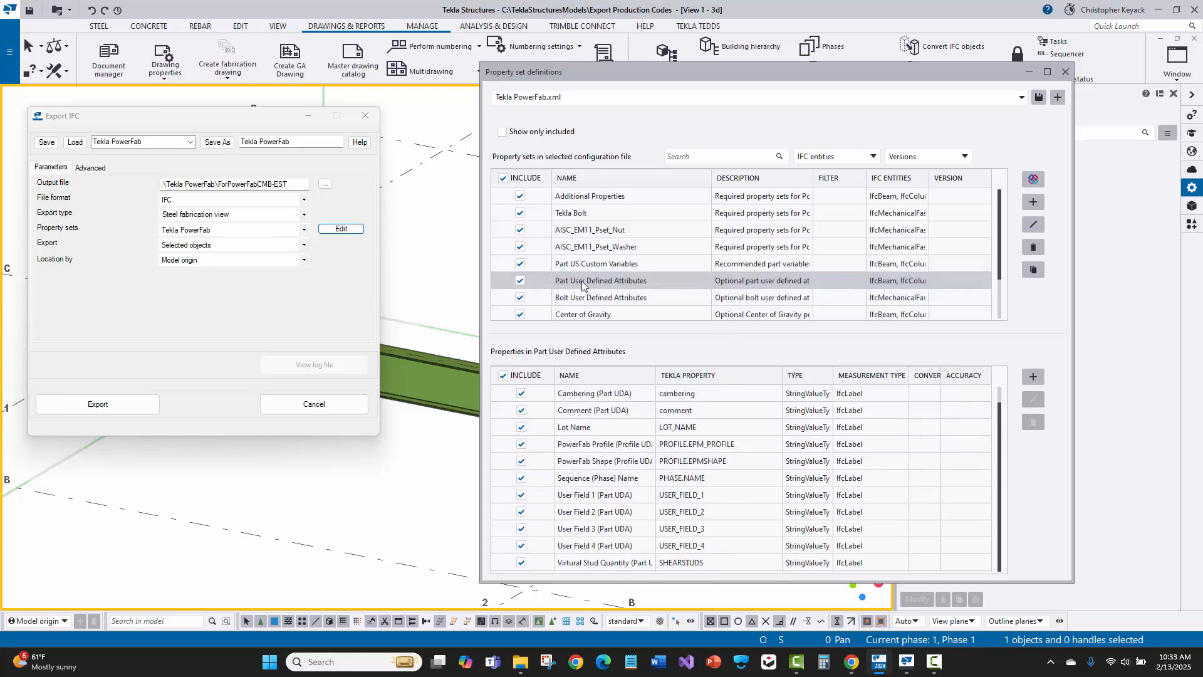
left_click(589, 494)
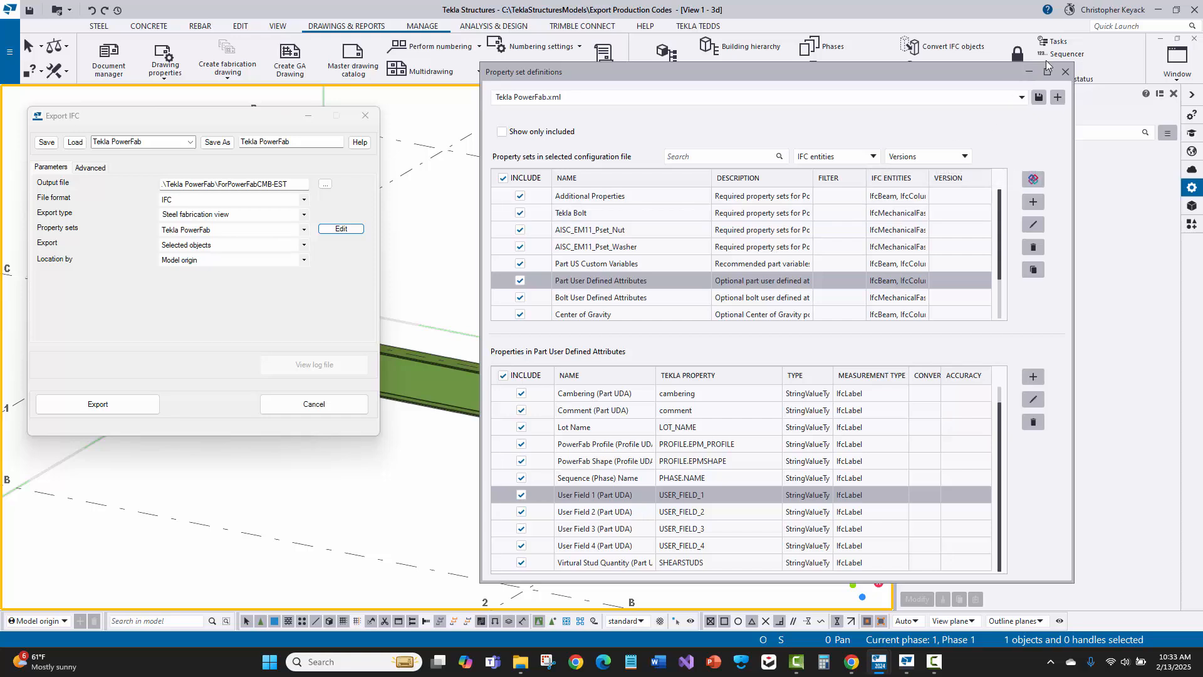
left_click(1065, 73)
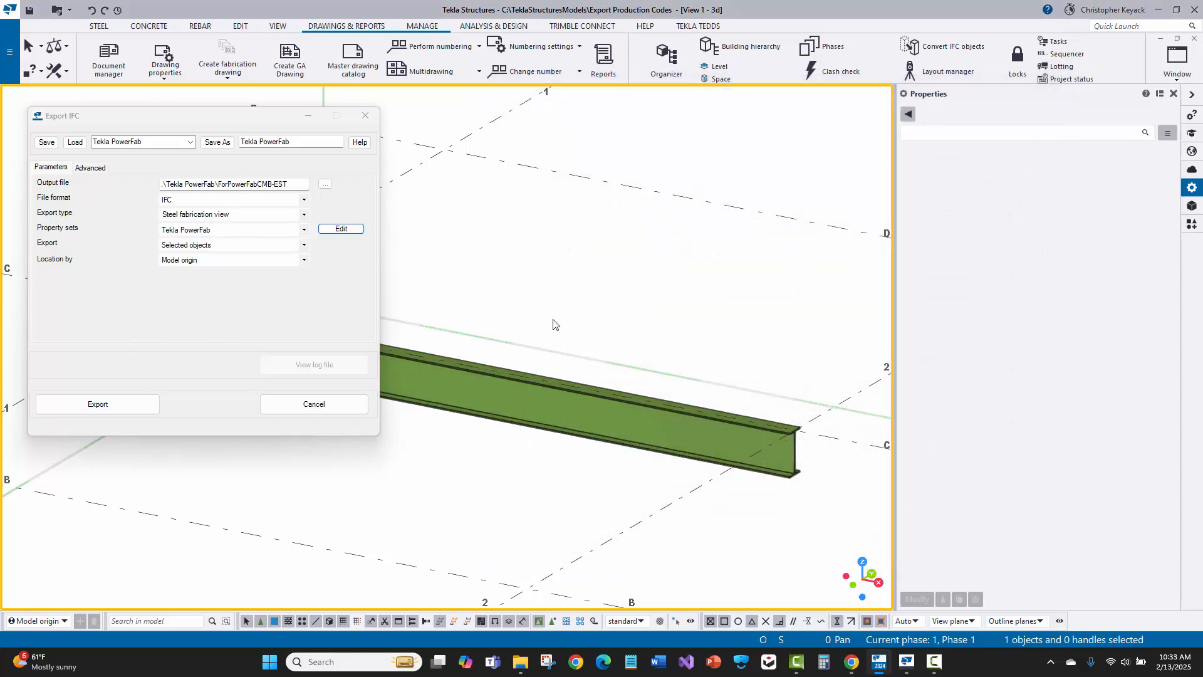
Step: Select the W16X40 beam, export the selected objects to the ForPowerFabCMB-EST IFC file, and close the export dialog
left_click_drag(552, 321, 438, 401)
left_click(188, 245)
left_click(187, 255)
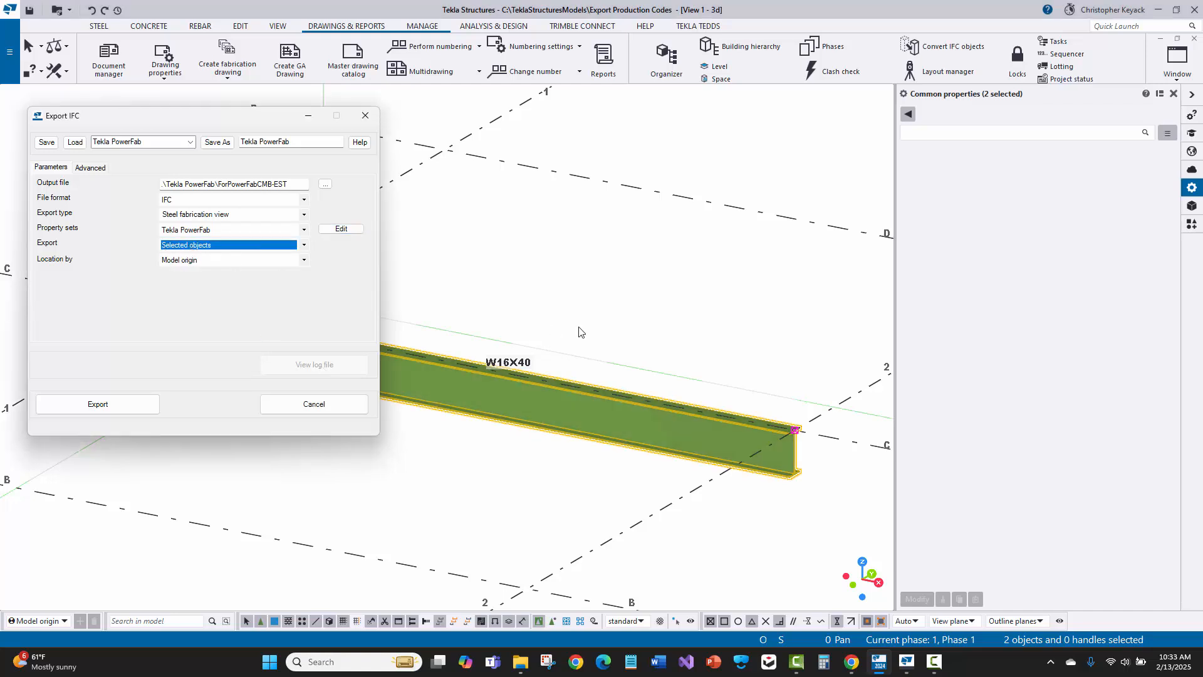
left_click(92, 402)
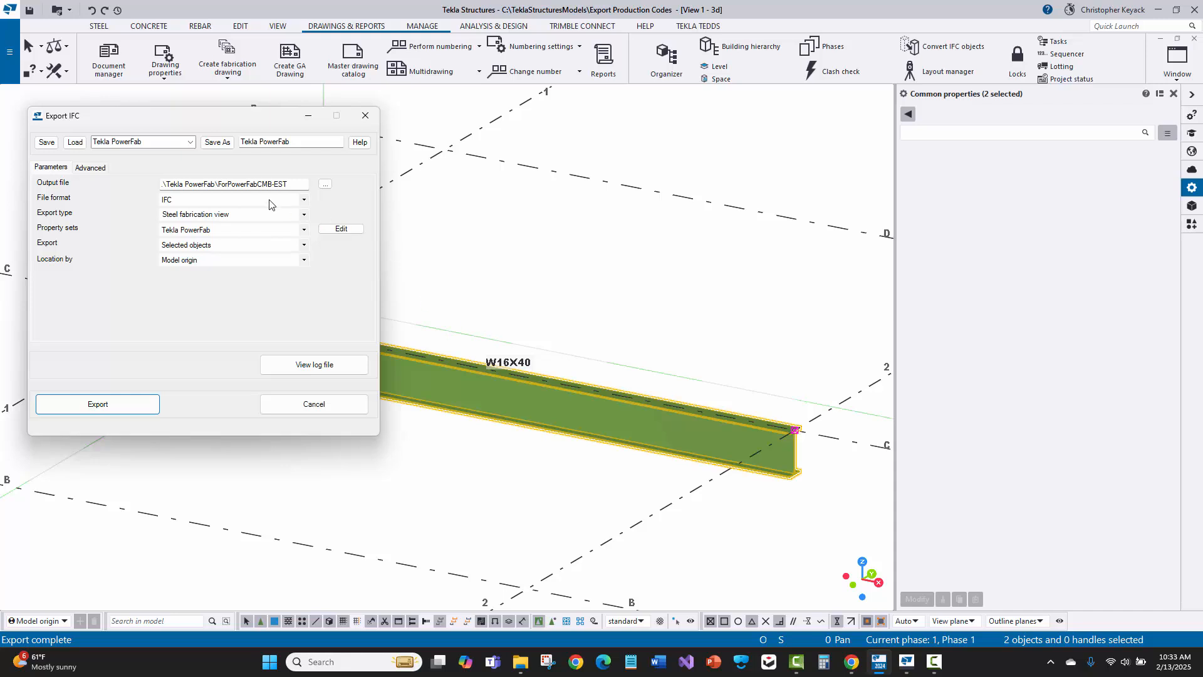
left_click(368, 119)
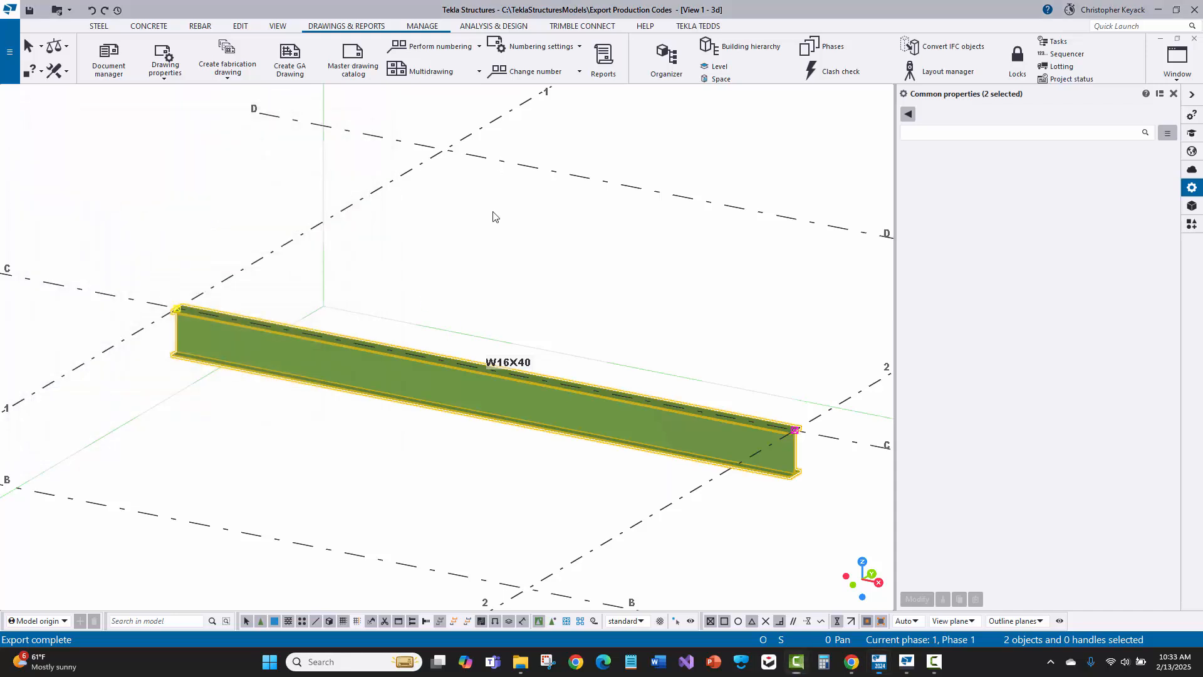
Step: Deselect the beam and open the Tekla PowerFab subfolder inside the model folder
left_click(491, 214)
left_click(5, 56)
left_click(58, 180)
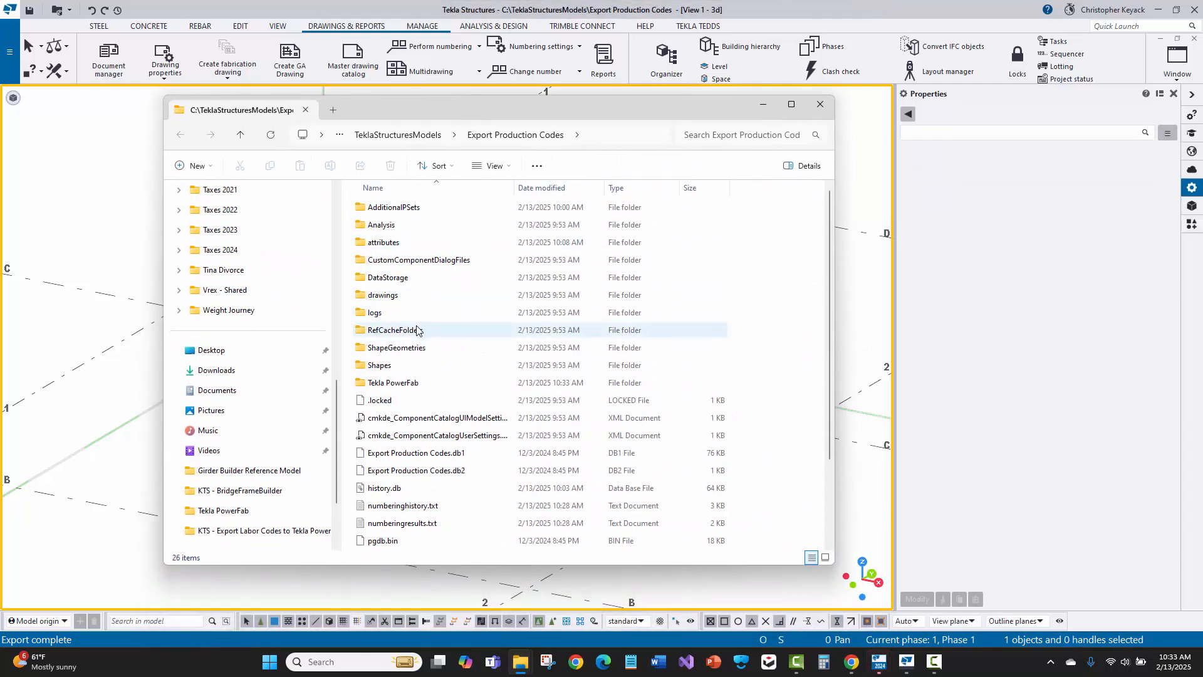
double_click(393, 382)
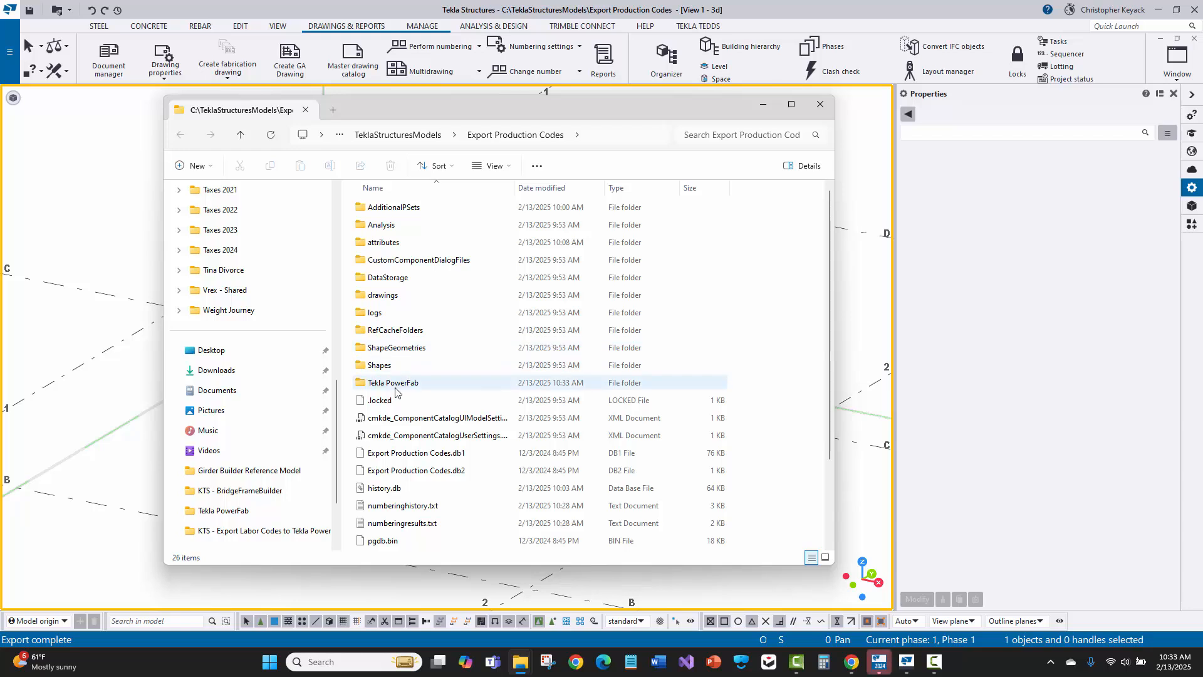
Step: Open the exported ForPowerFabCMB-EST.ifc file for reading as plain text in Notepad
left_click(426, 208)
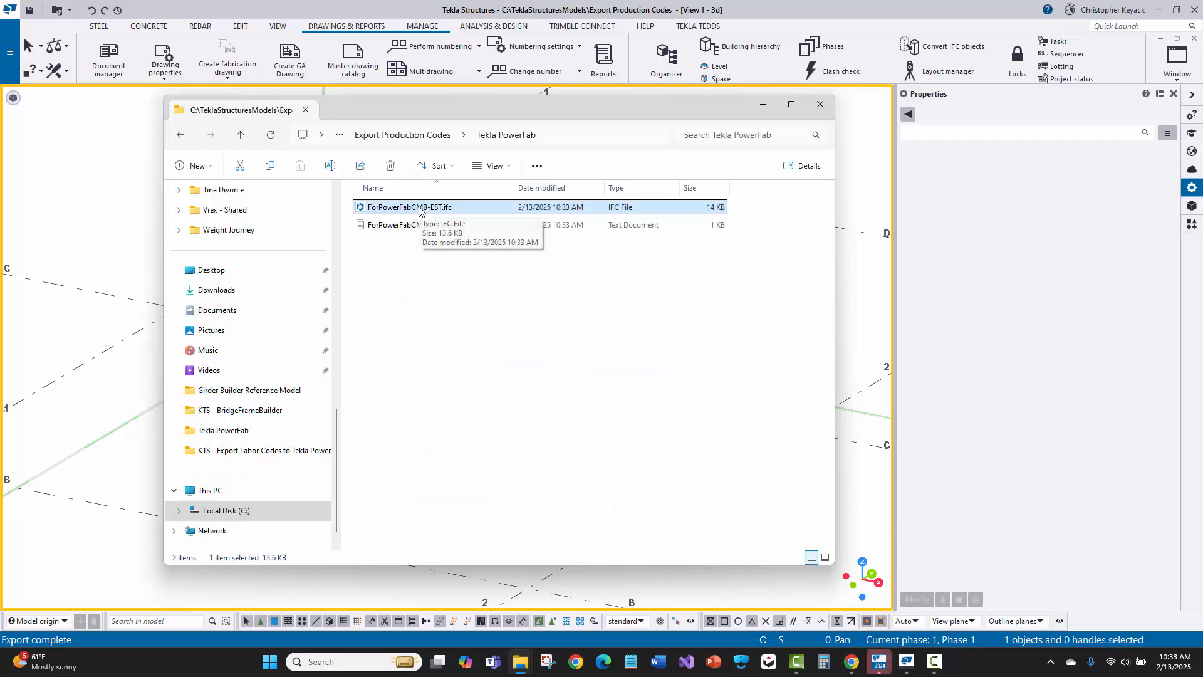
right_click(420, 209)
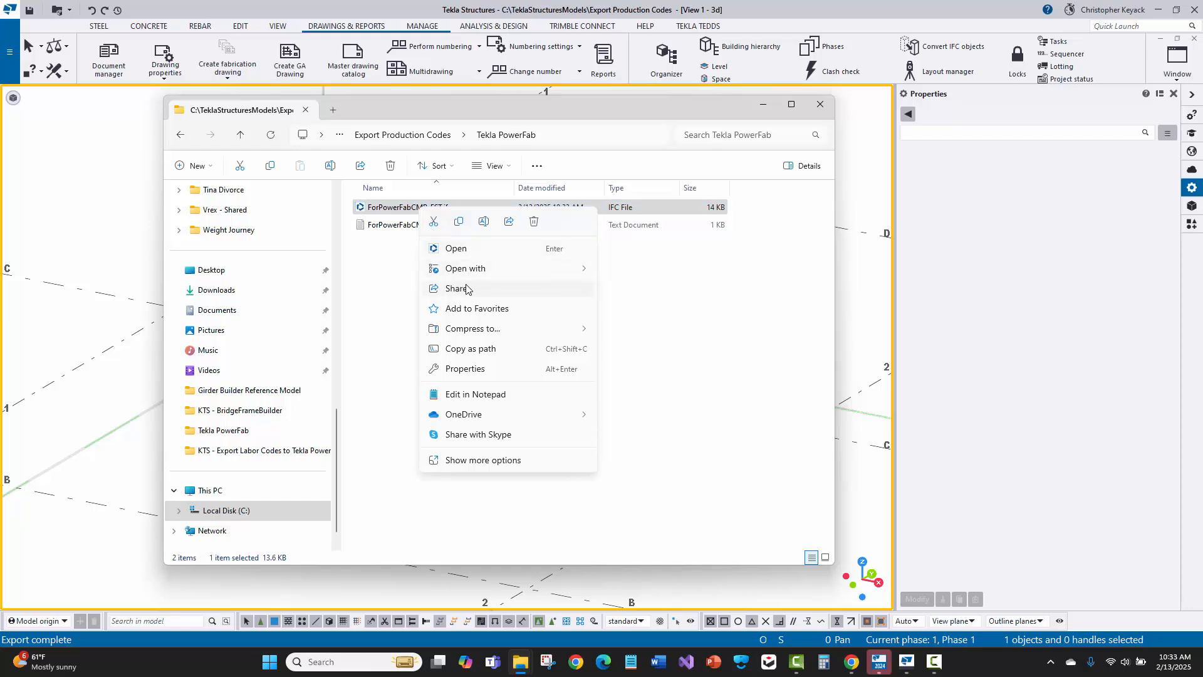
mouse_move(476, 268)
left_click(625, 277)
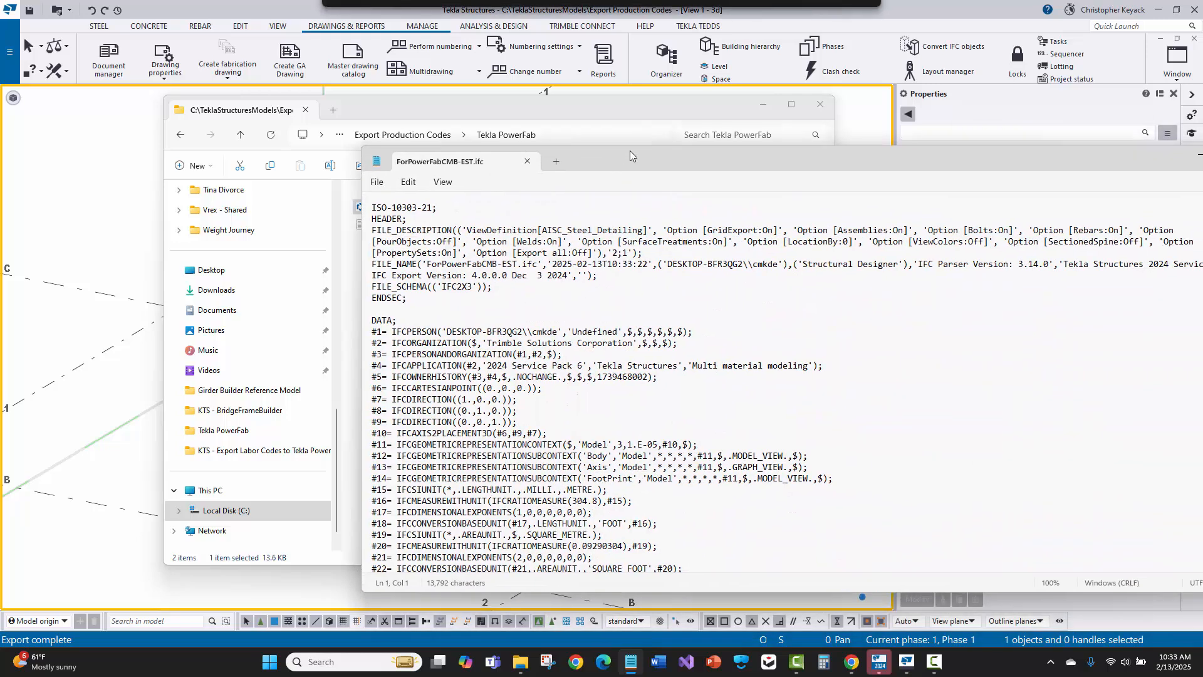
left_click_drag(629, 151, 525, 145)
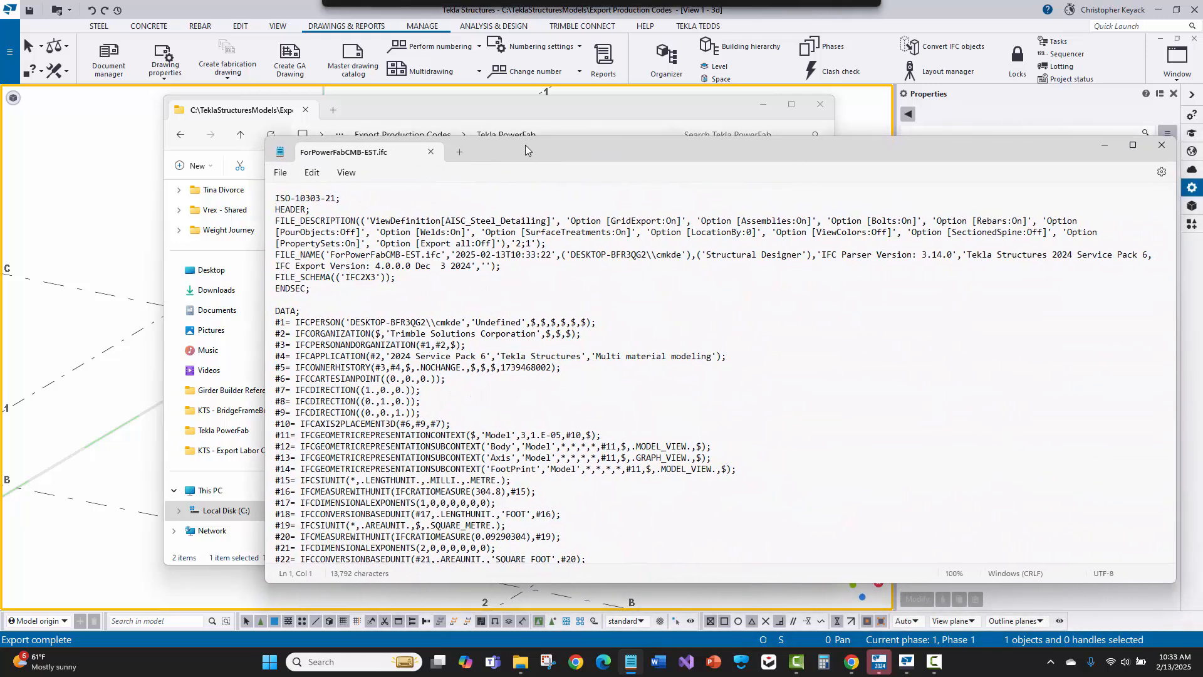
Step: Search the IFC text for "user", examine the User Field 1 (Part UDA) line, and close the file and its folder
left_click(312, 172)
left_click(325, 325)
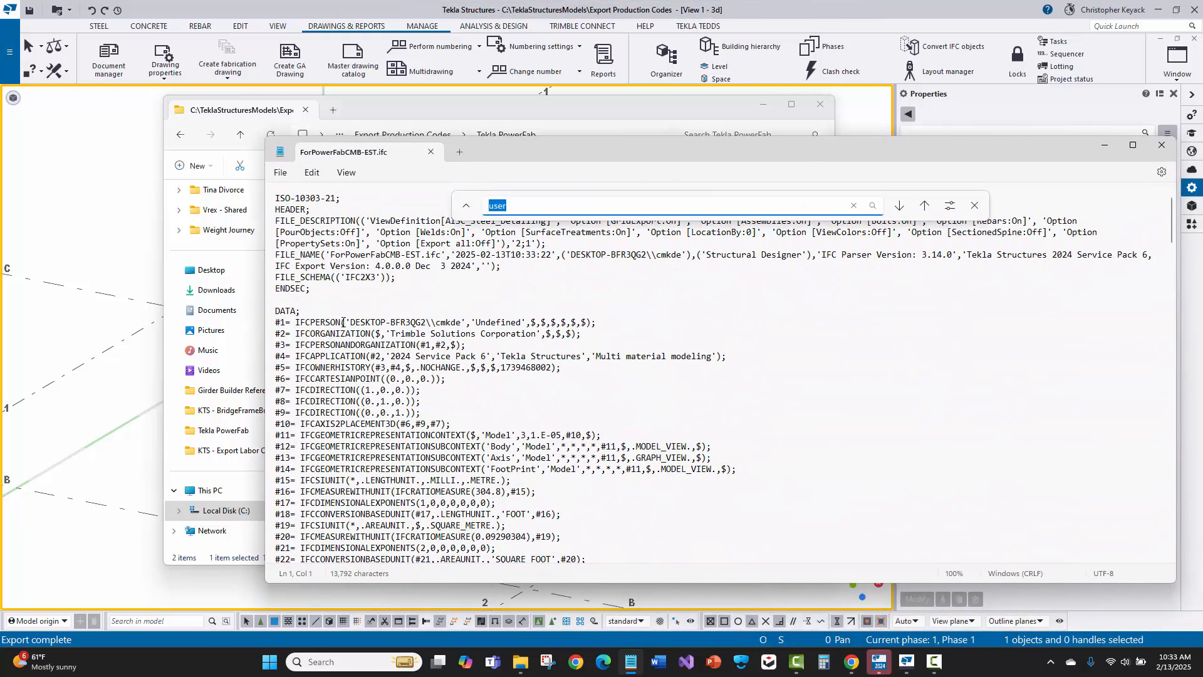
key("Return")
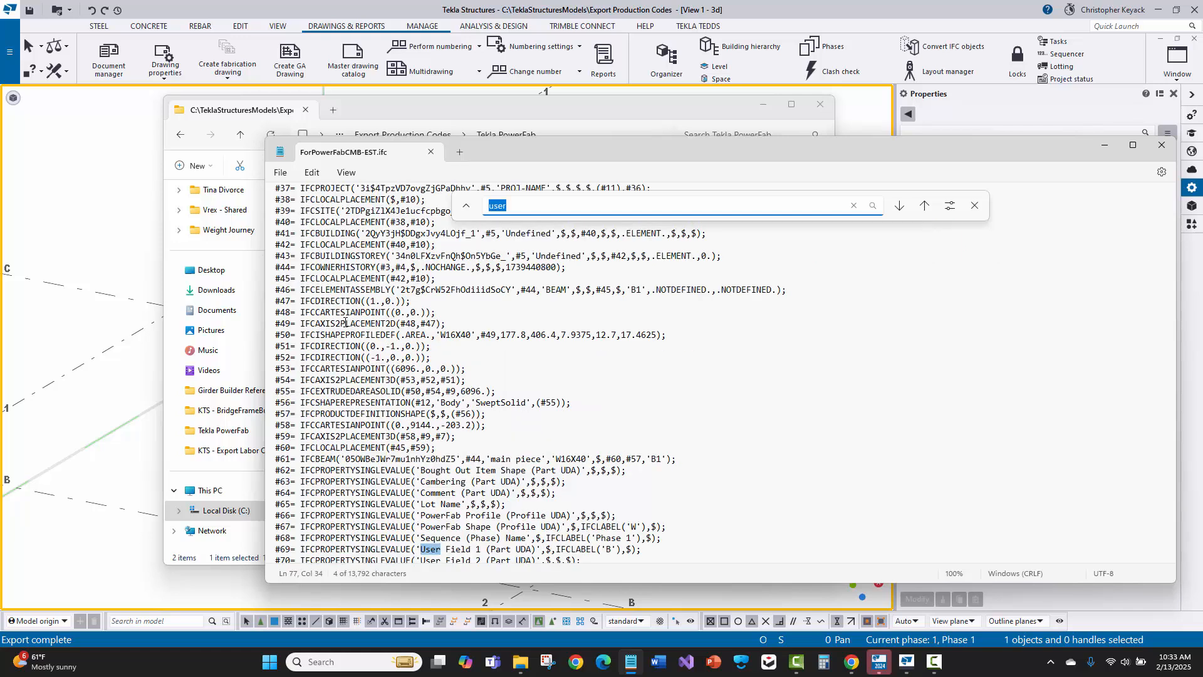
left_click(578, 469)
scroll(421, 515, "down", 2)
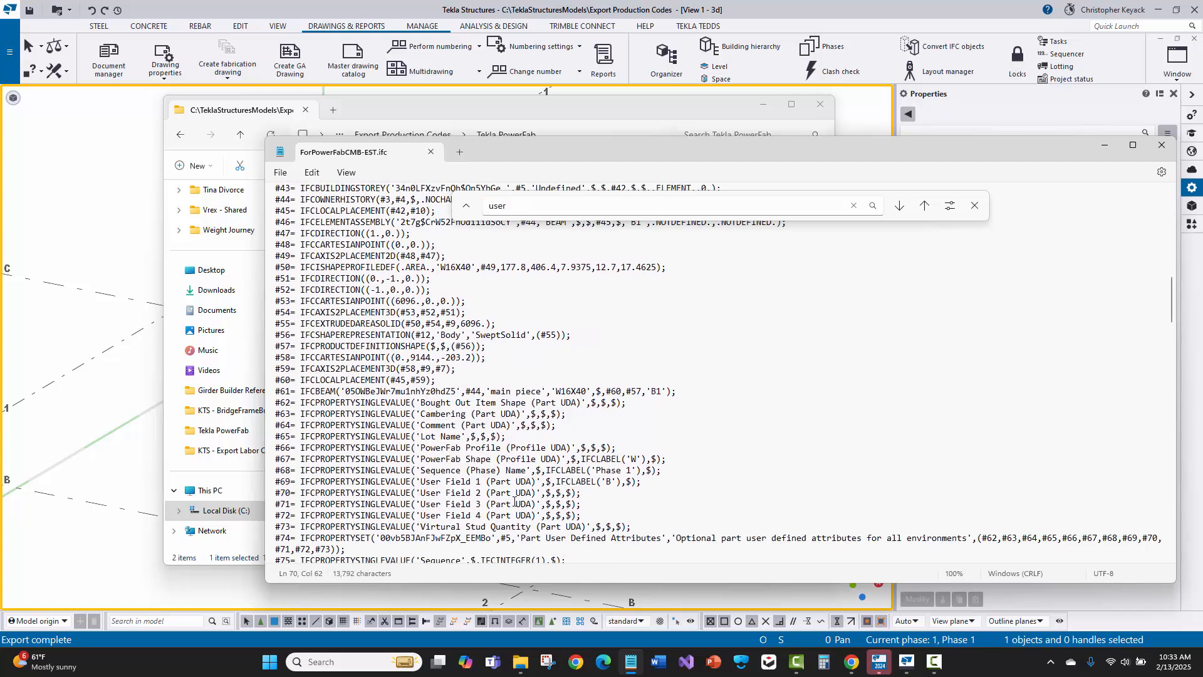
left_click_drag(441, 481, 617, 483)
left_click(593, 489)
left_click_drag(410, 482, 526, 484)
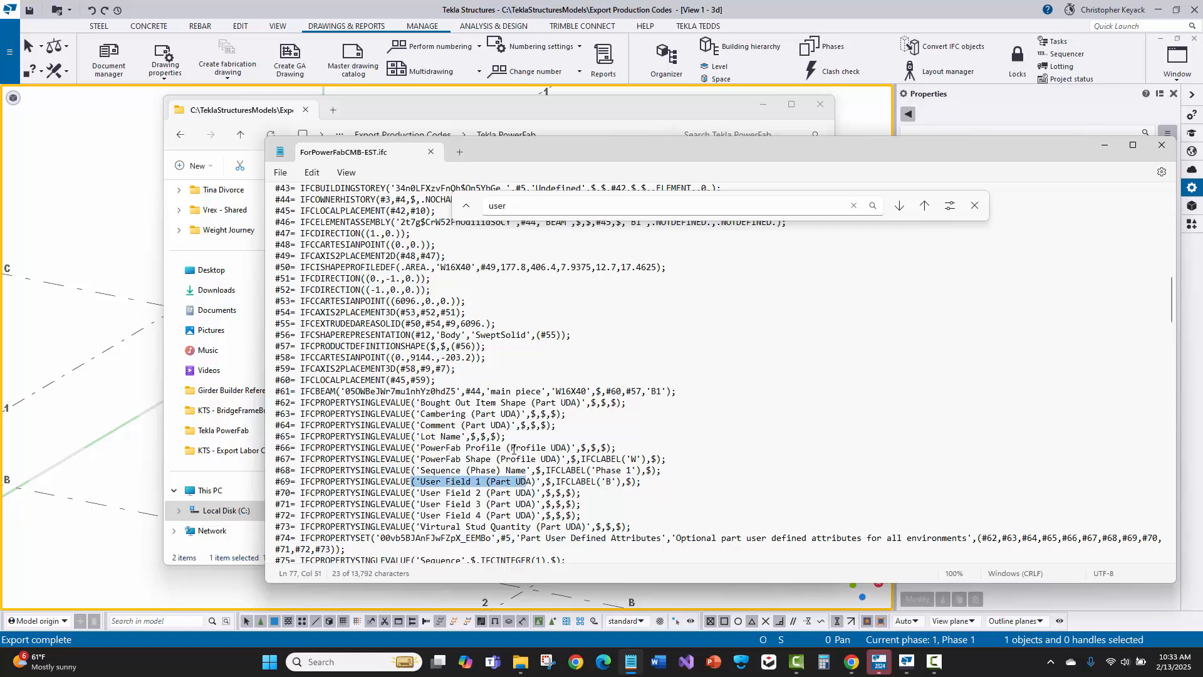
left_click(1162, 148)
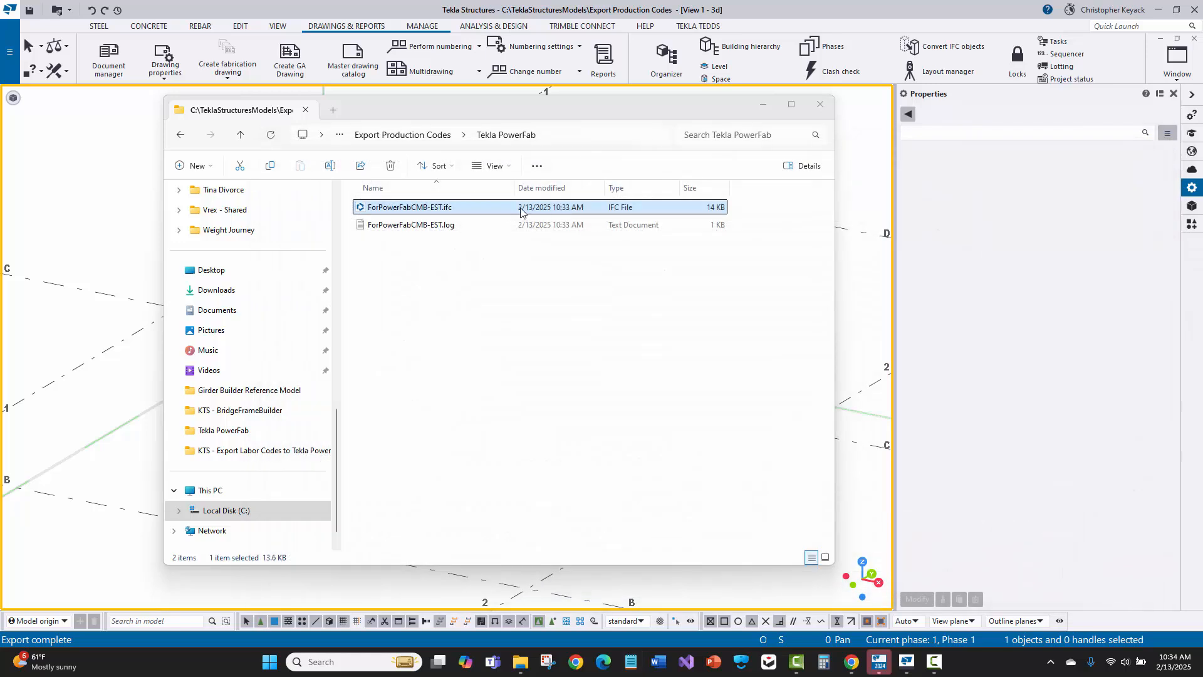
left_click(818, 107)
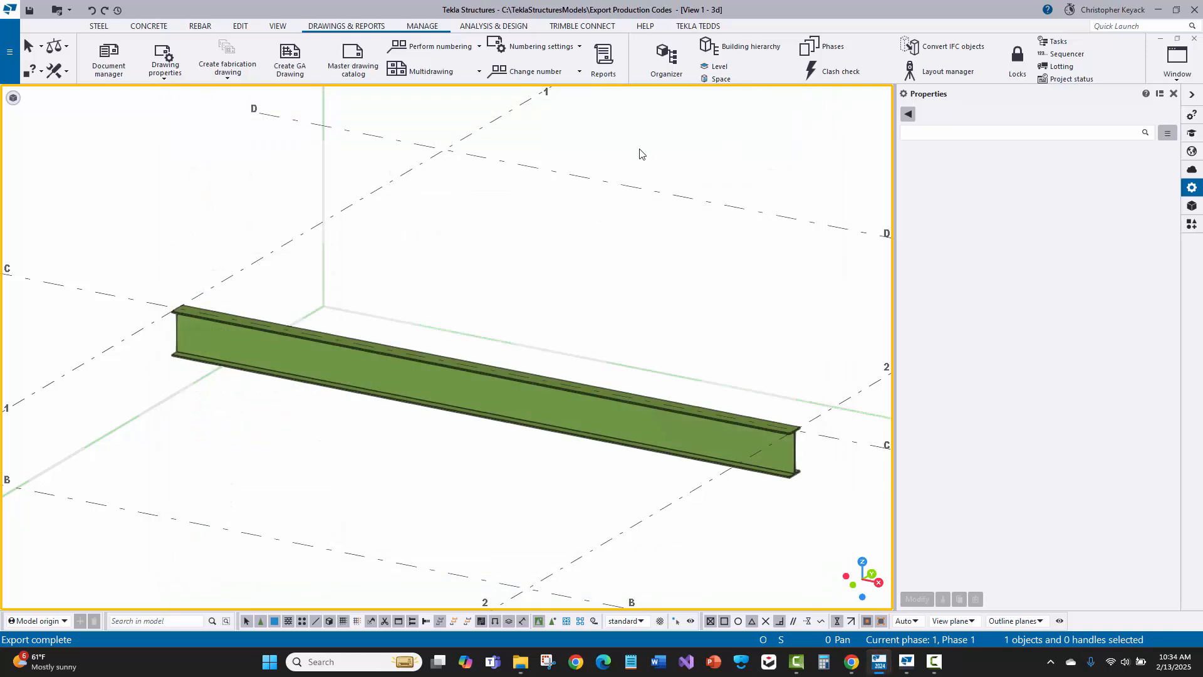
Step: Switch to Tekla PowerFab and start an Estimating IFC import of ForPowerFabCMB-EST.ifc from the model's Tekla PowerFab folder
key("alt+Tab")
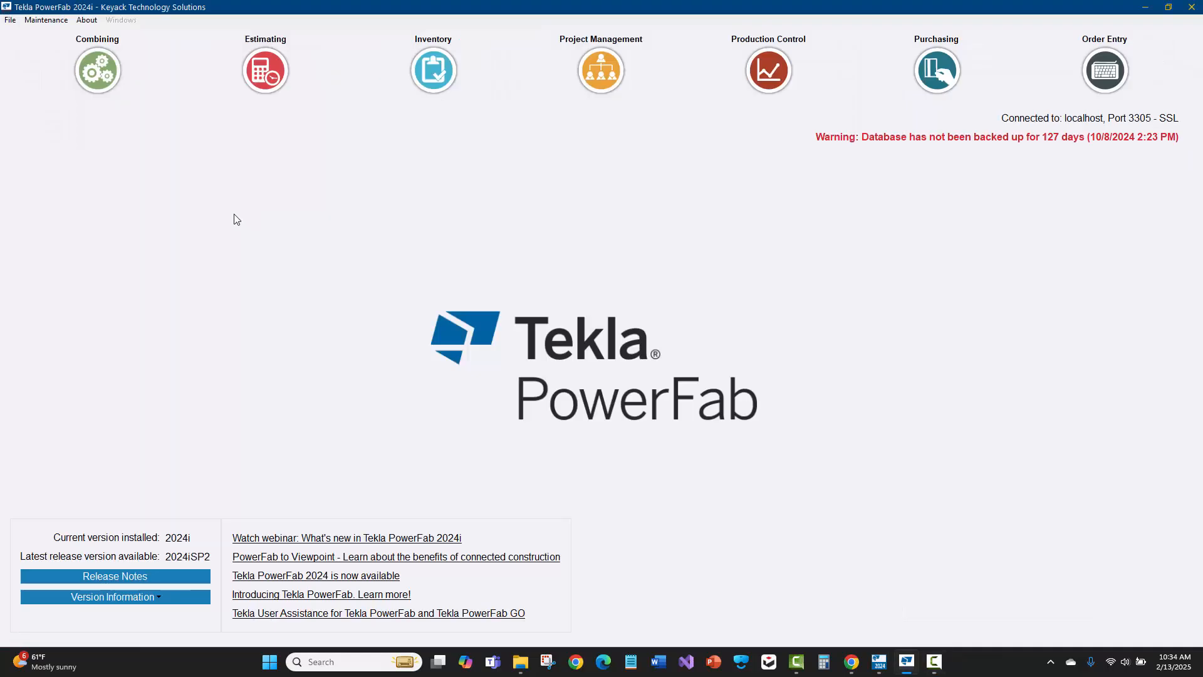
left_click(10, 20)
left_click(30, 35)
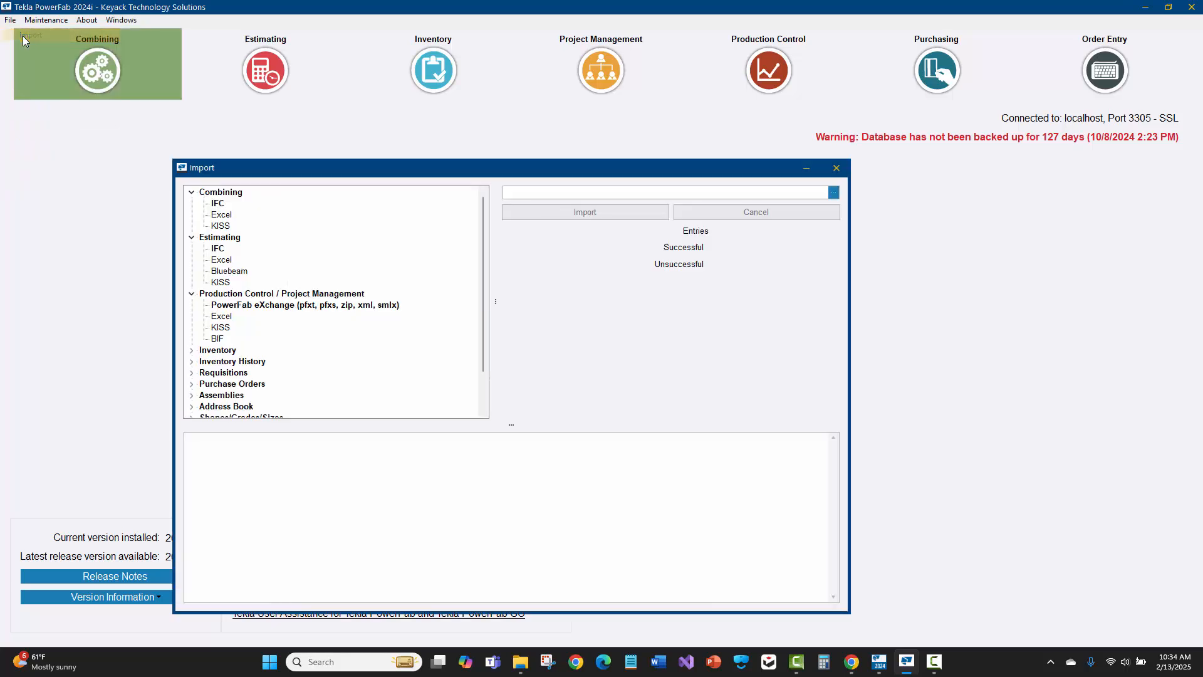
left_click(219, 248)
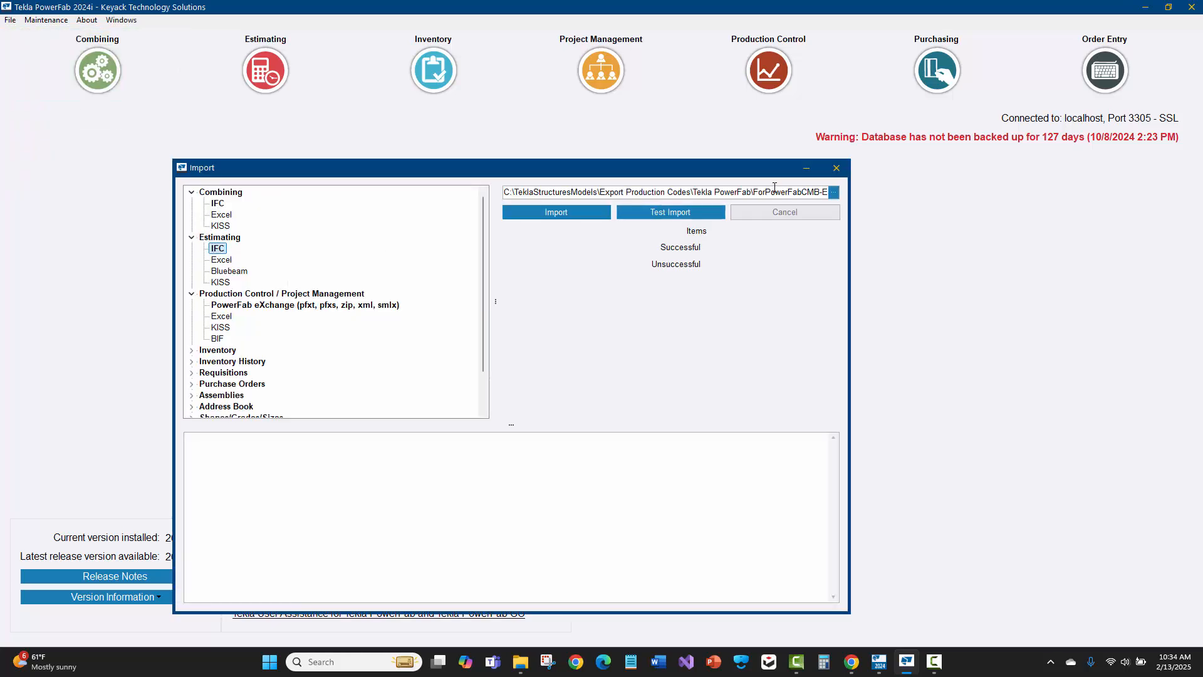
left_click(833, 191)
left_click(833, 192)
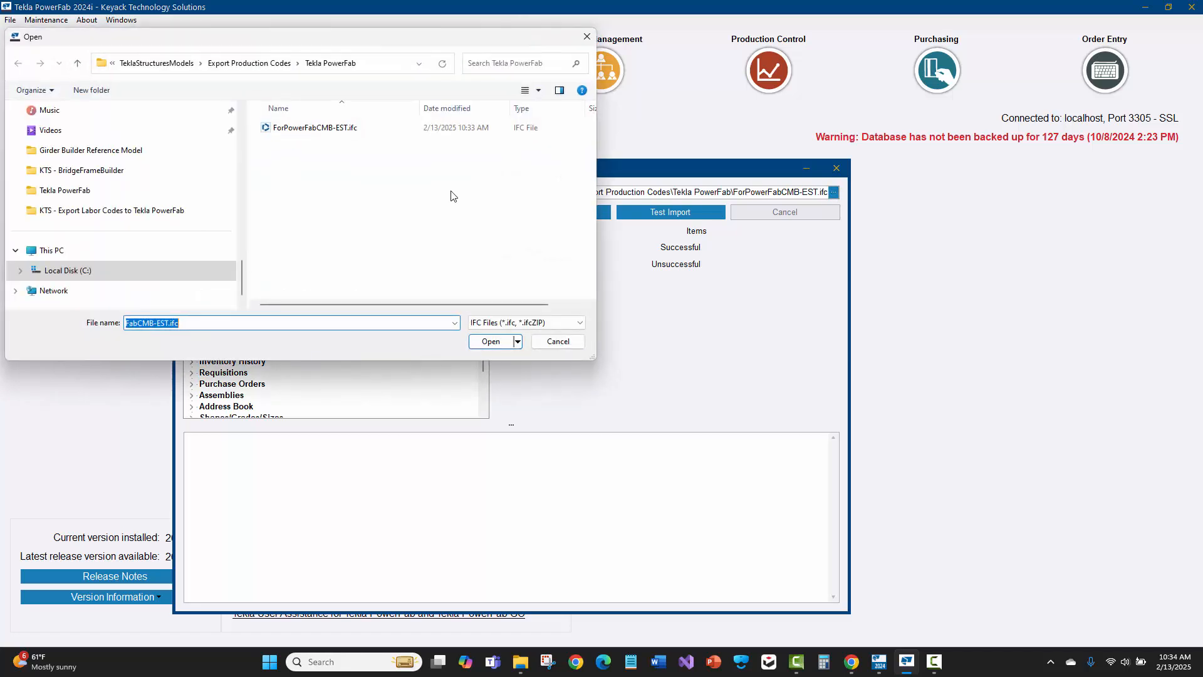
left_click(324, 127)
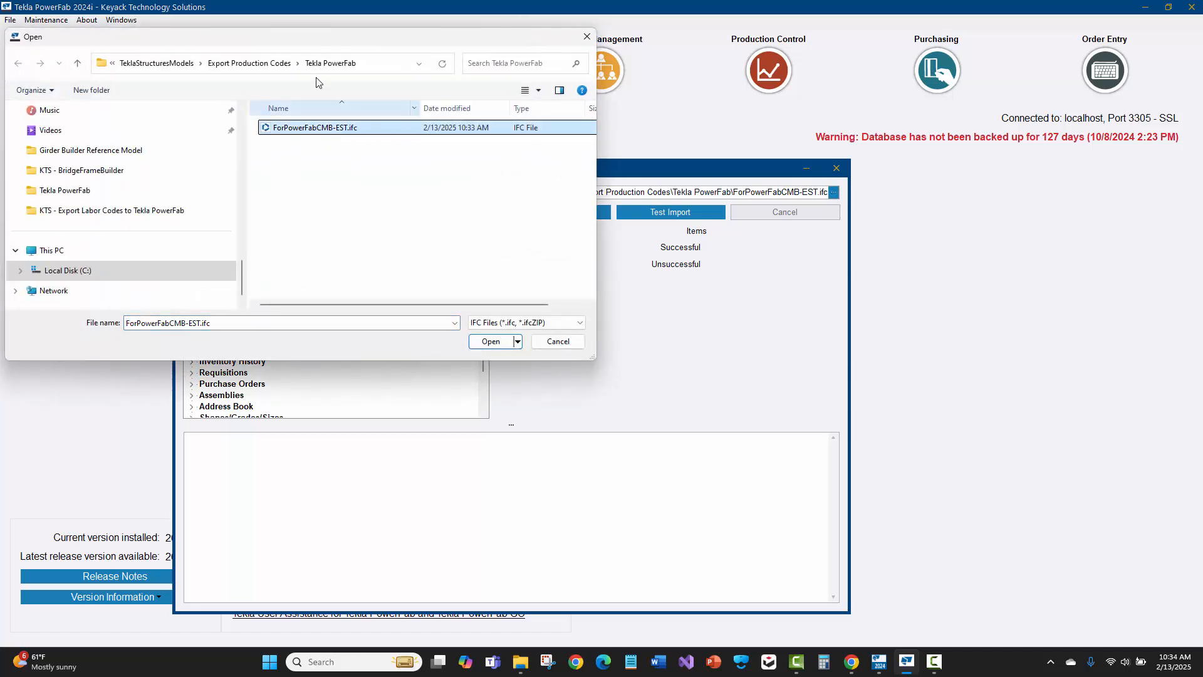
left_click(492, 340)
left_click(563, 212)
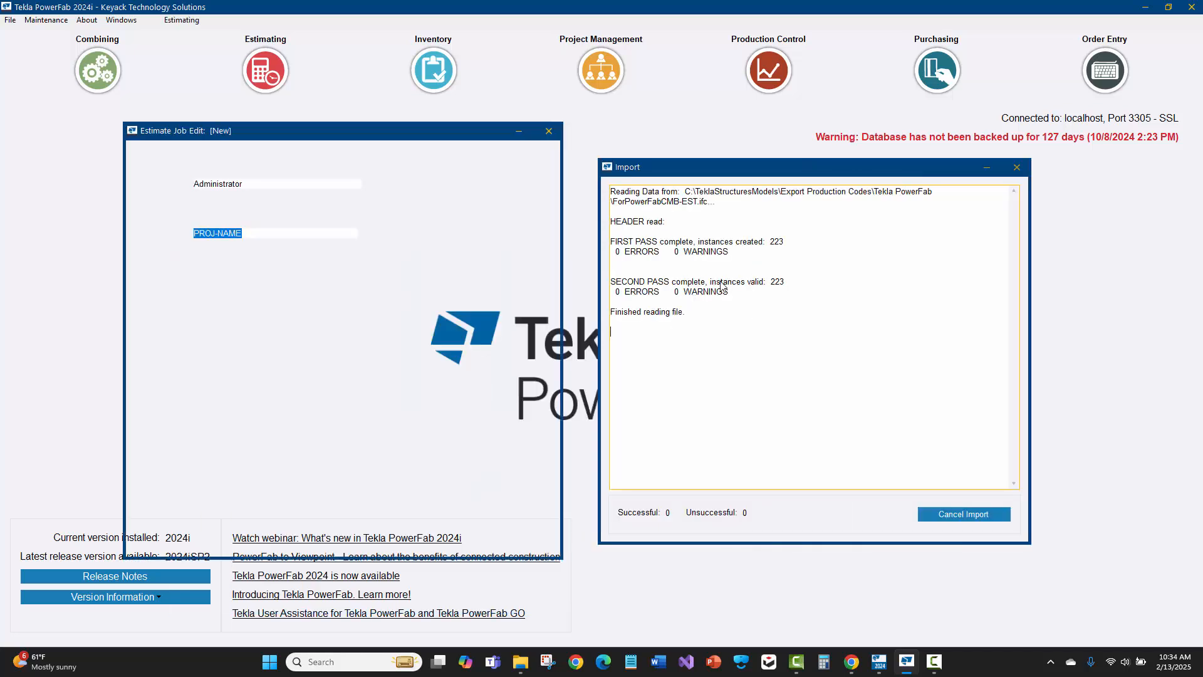
Step: Assign the import to the existing estimate job 2025-02-13-LABOR_CODE, using the Add & Replace option
left_click(362, 233)
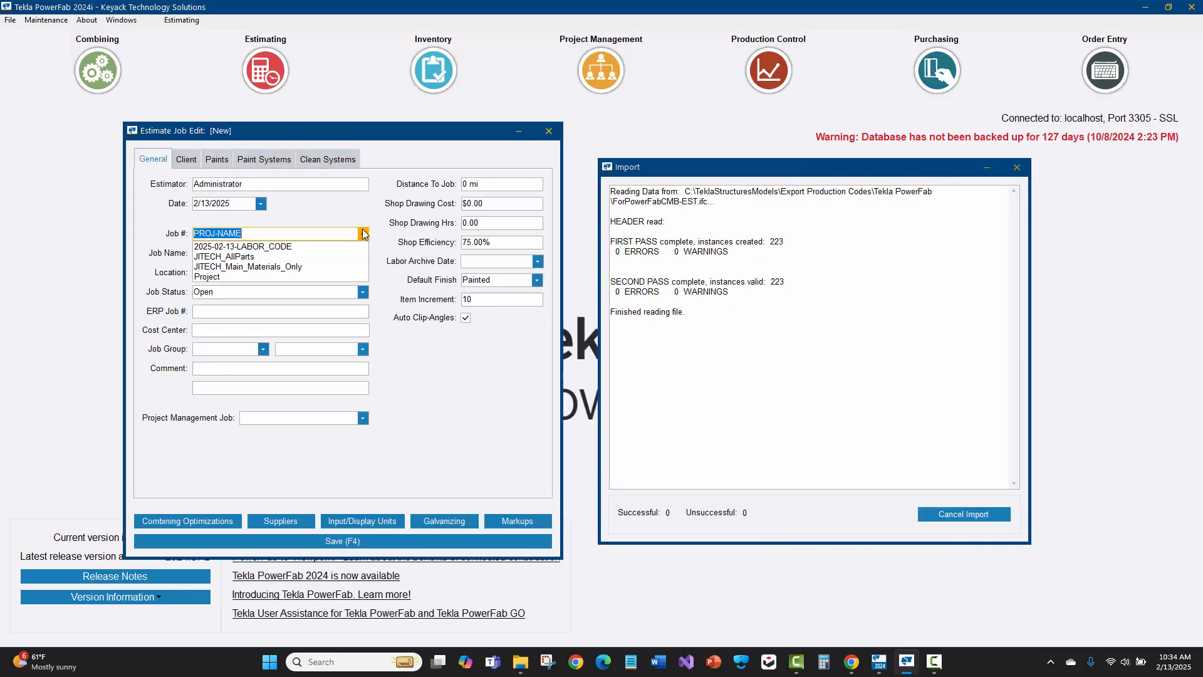
left_click(279, 247)
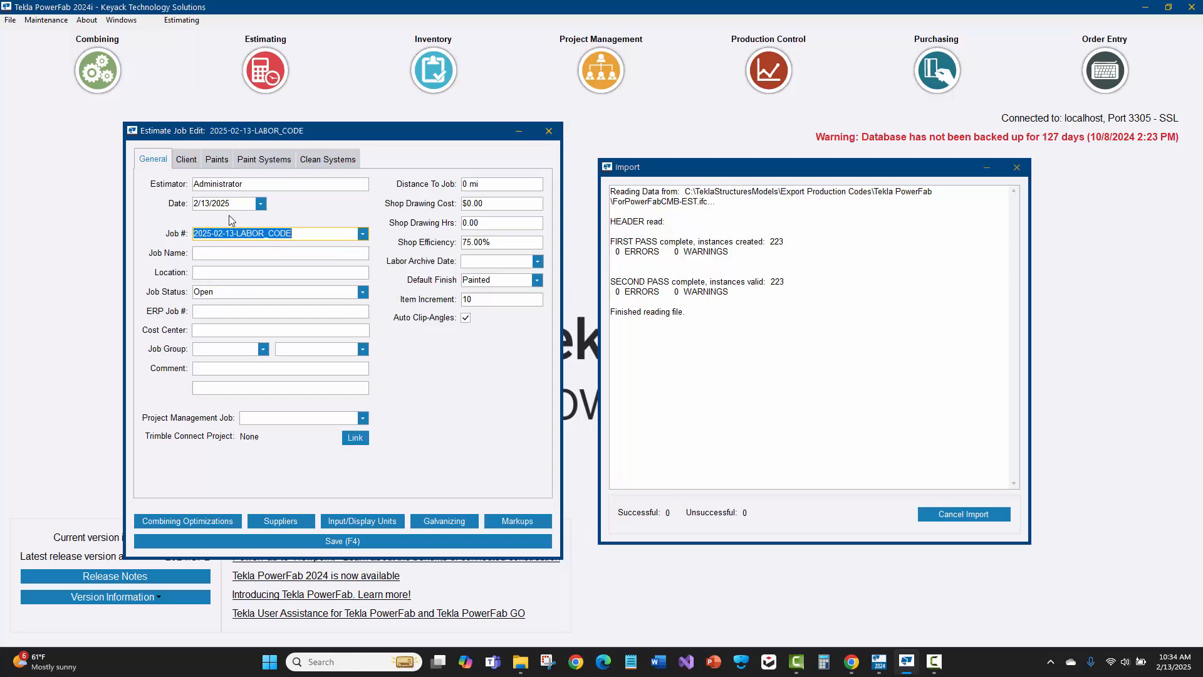
left_click(336, 539)
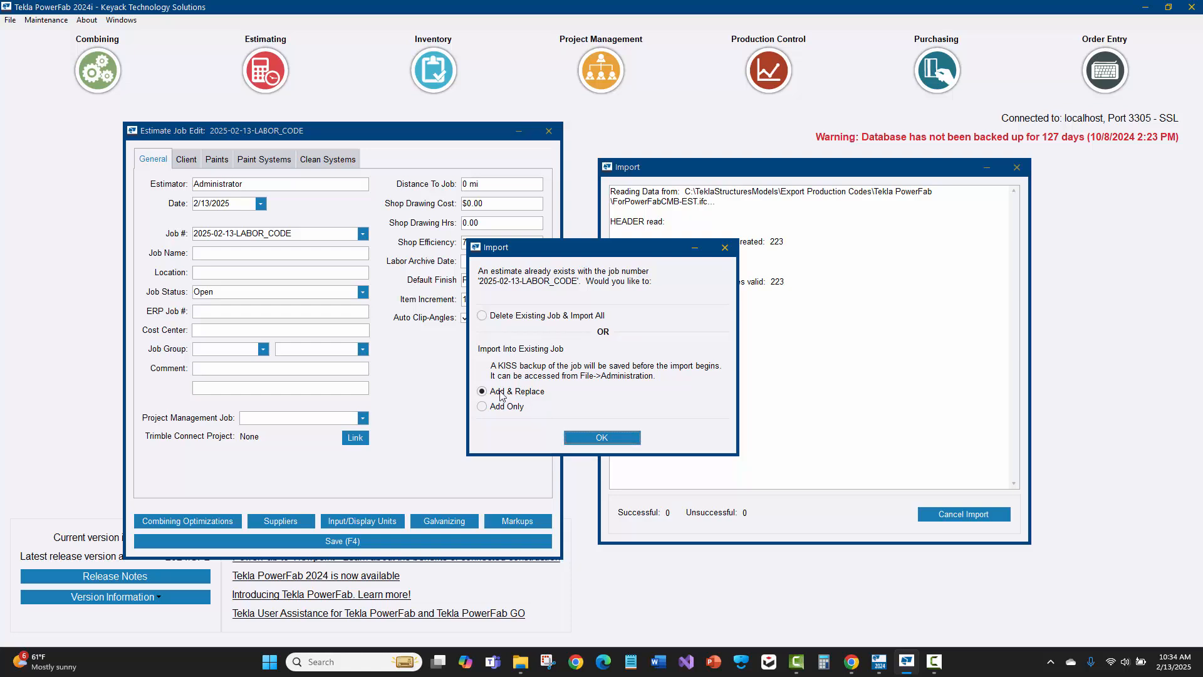
left_click(597, 439)
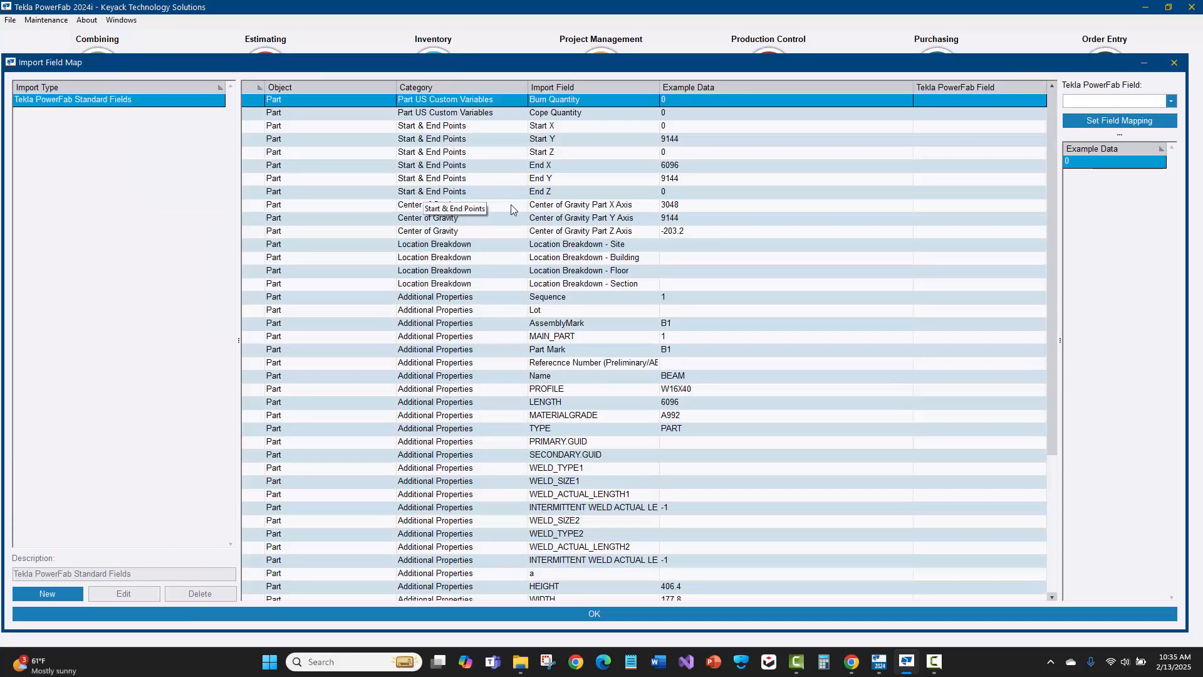
Step: Map the import field User Field 1 (Part UDA) to Labor Code, and sort the field map descending by Tekla PowerFab Field
left_click_drag(1051, 122, 1042, 277)
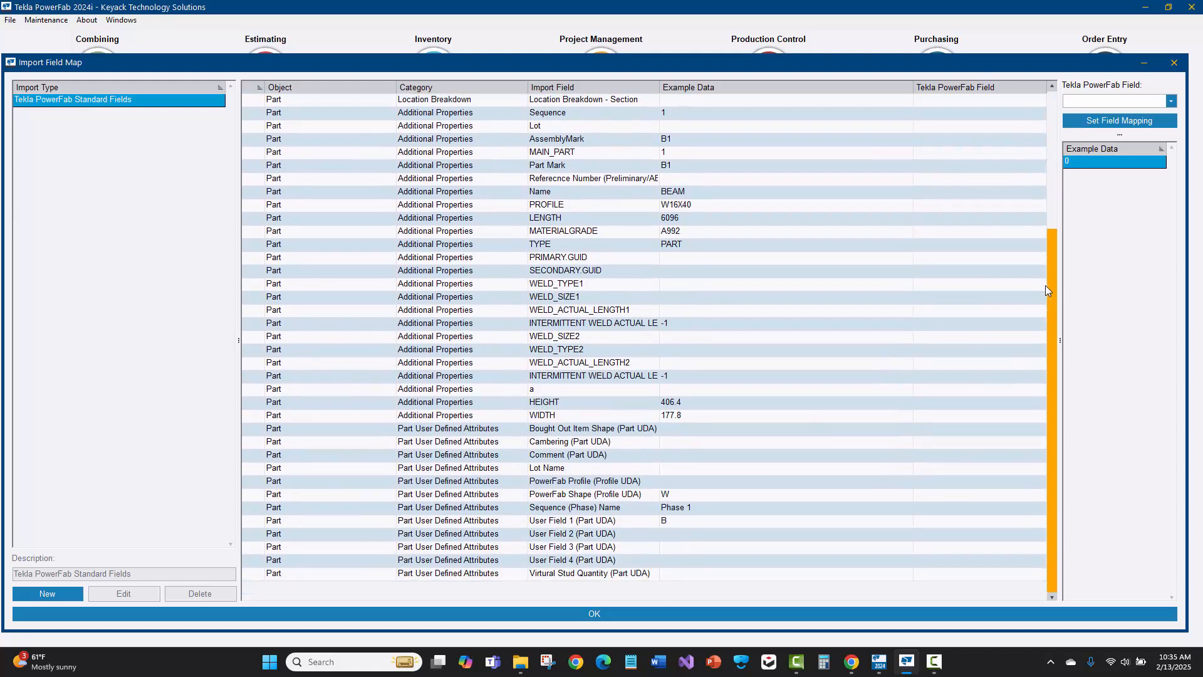
left_click(598, 521)
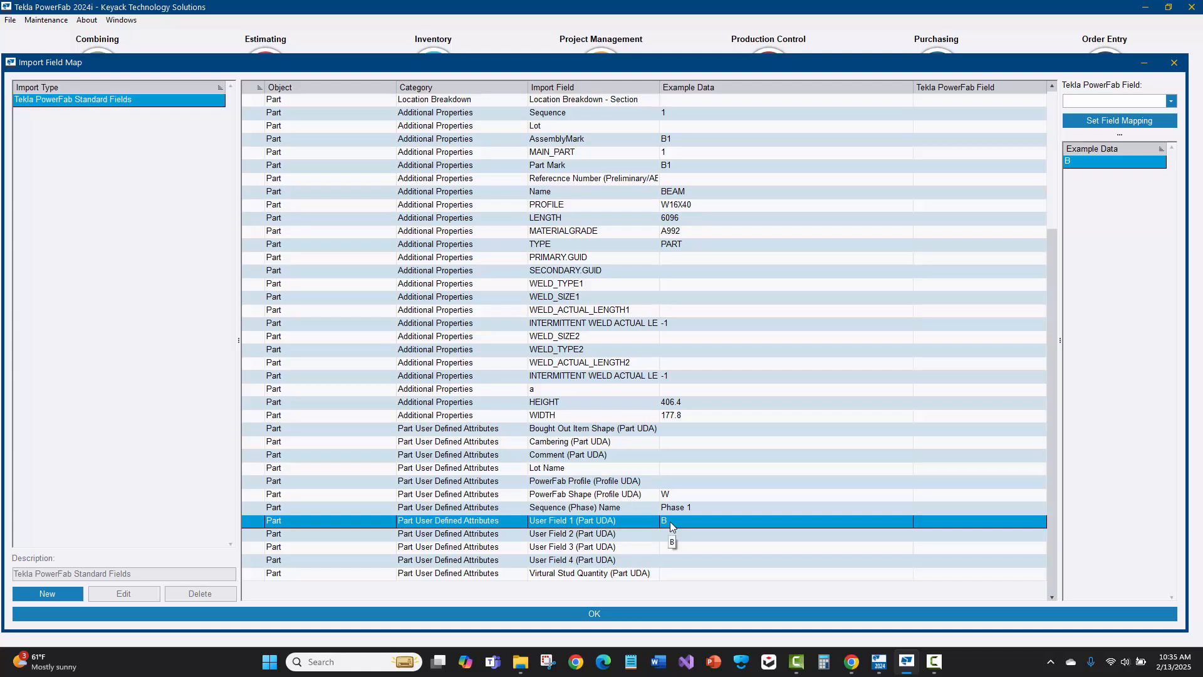
left_click(1171, 101)
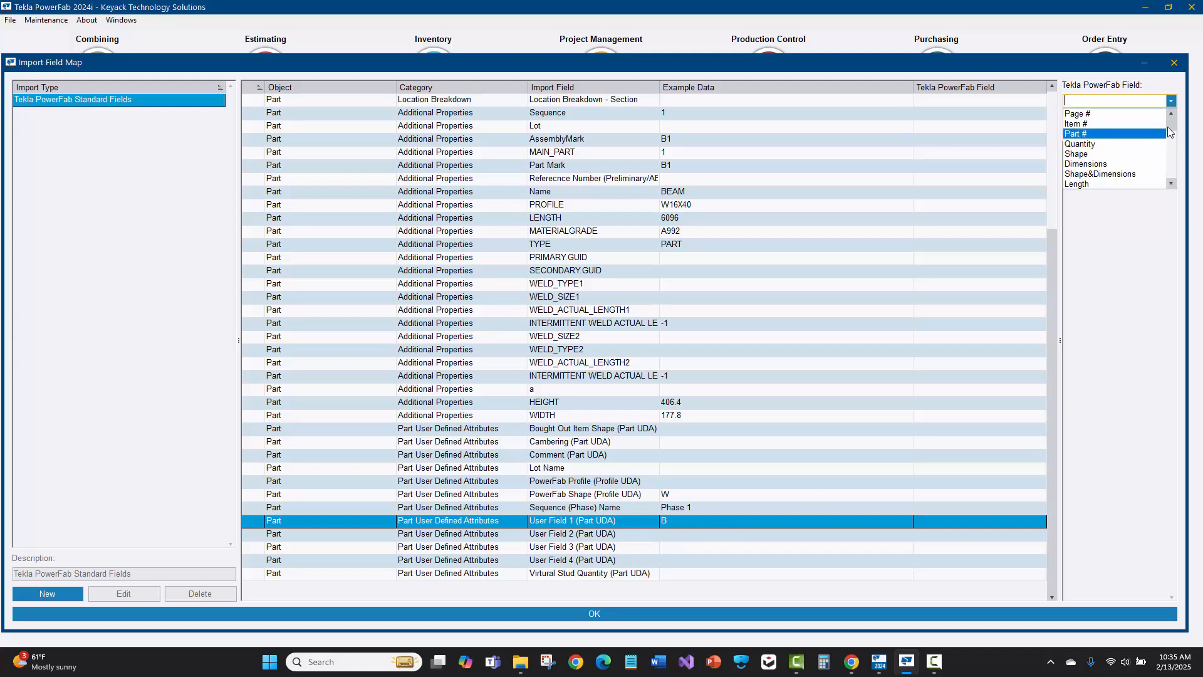
left_click_drag(1173, 130, 1174, 141)
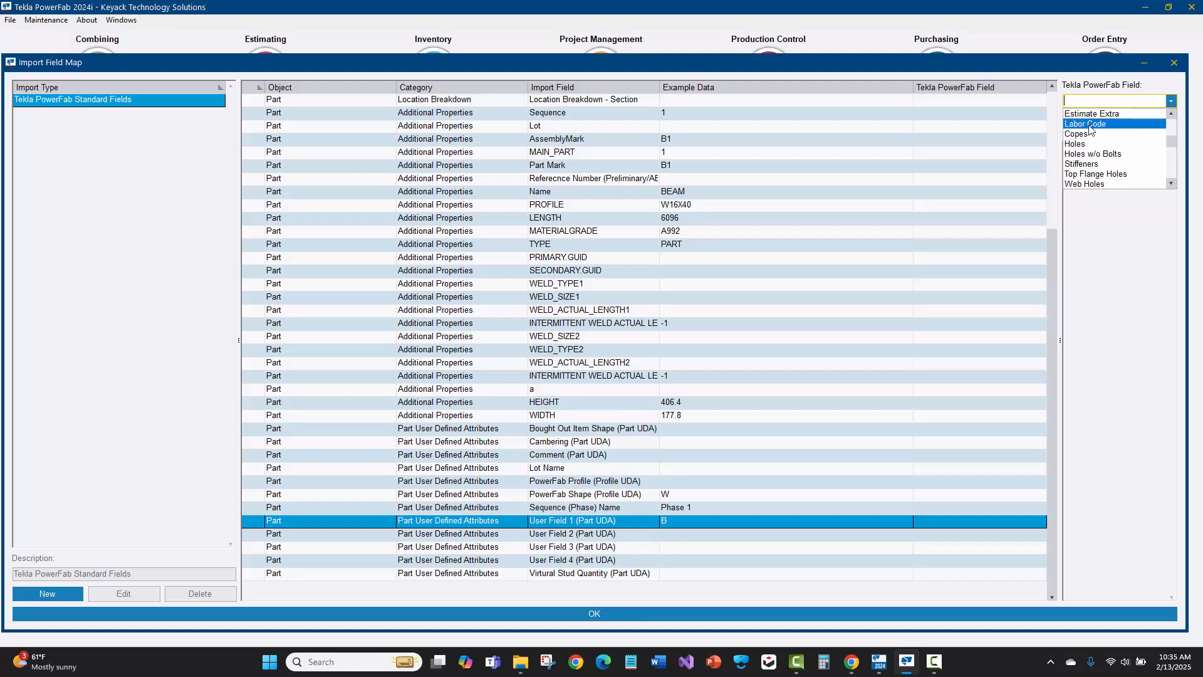
left_click(1088, 124)
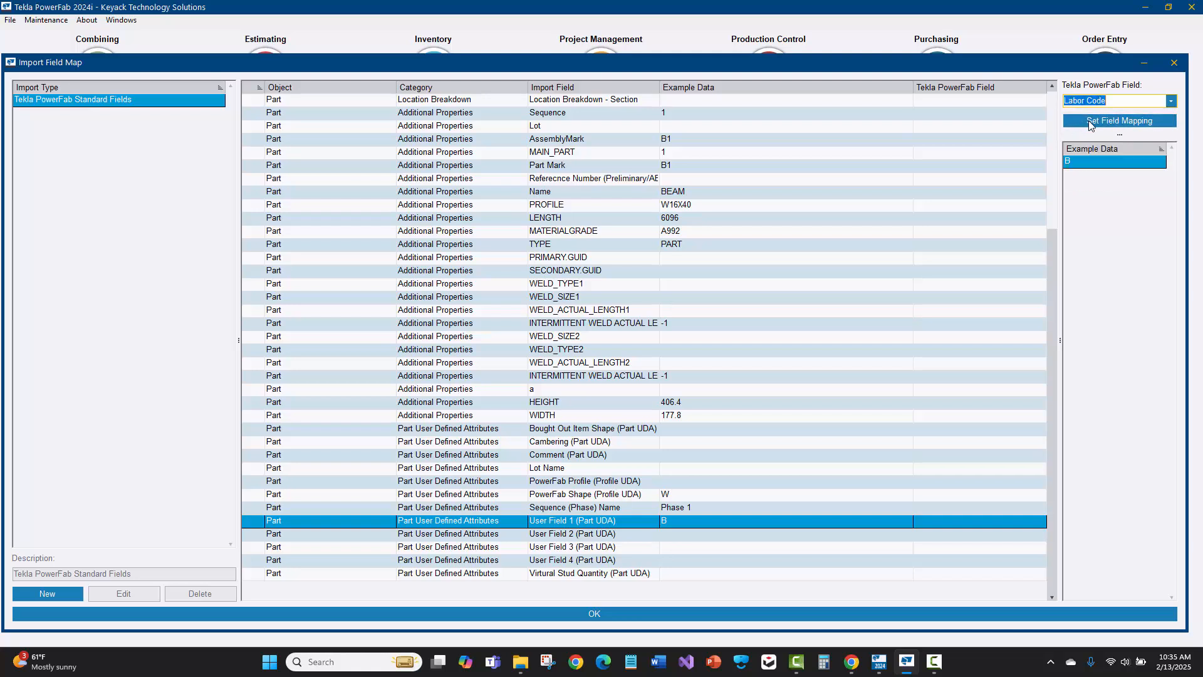
left_click(1088, 122)
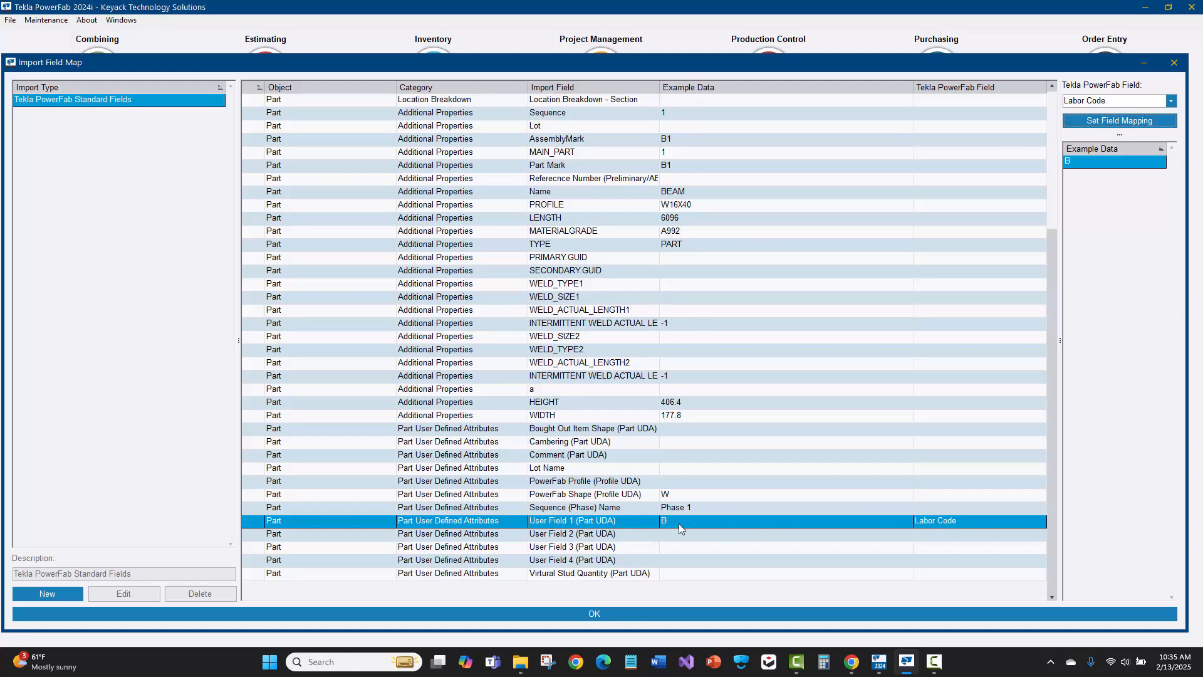
left_click(955, 88)
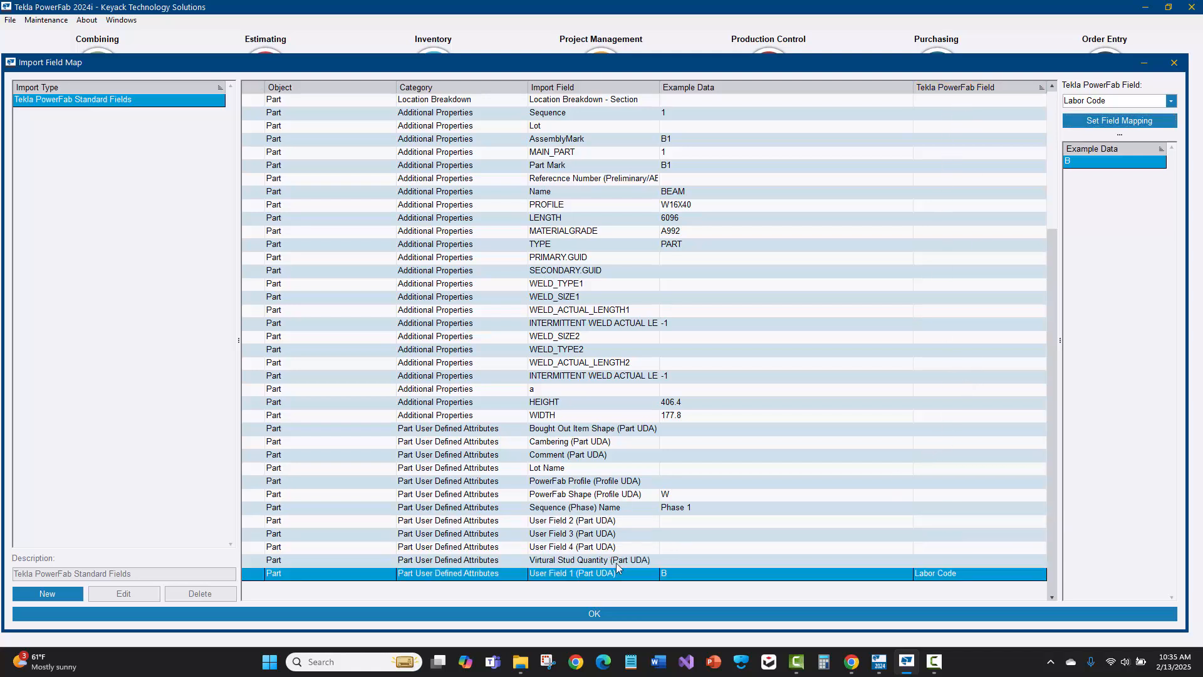
left_click(982, 90)
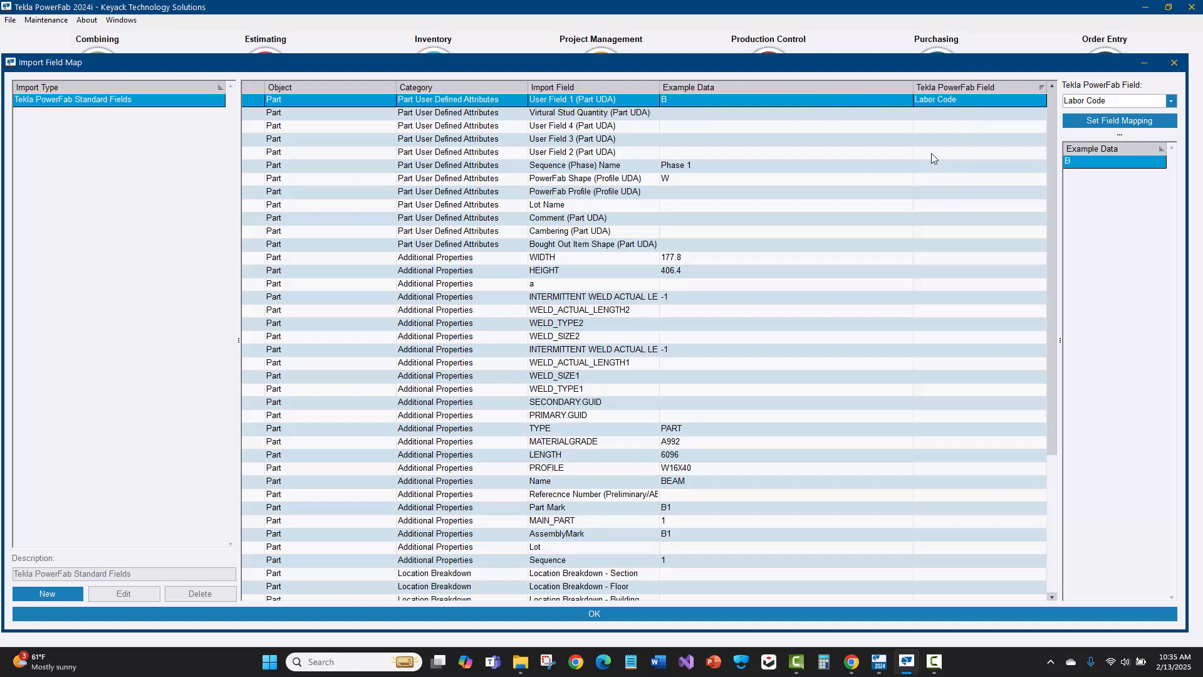
Step: Accept the field map, decline linking a new Trimble Connect project, and close the import window after completion
left_click(783, 612)
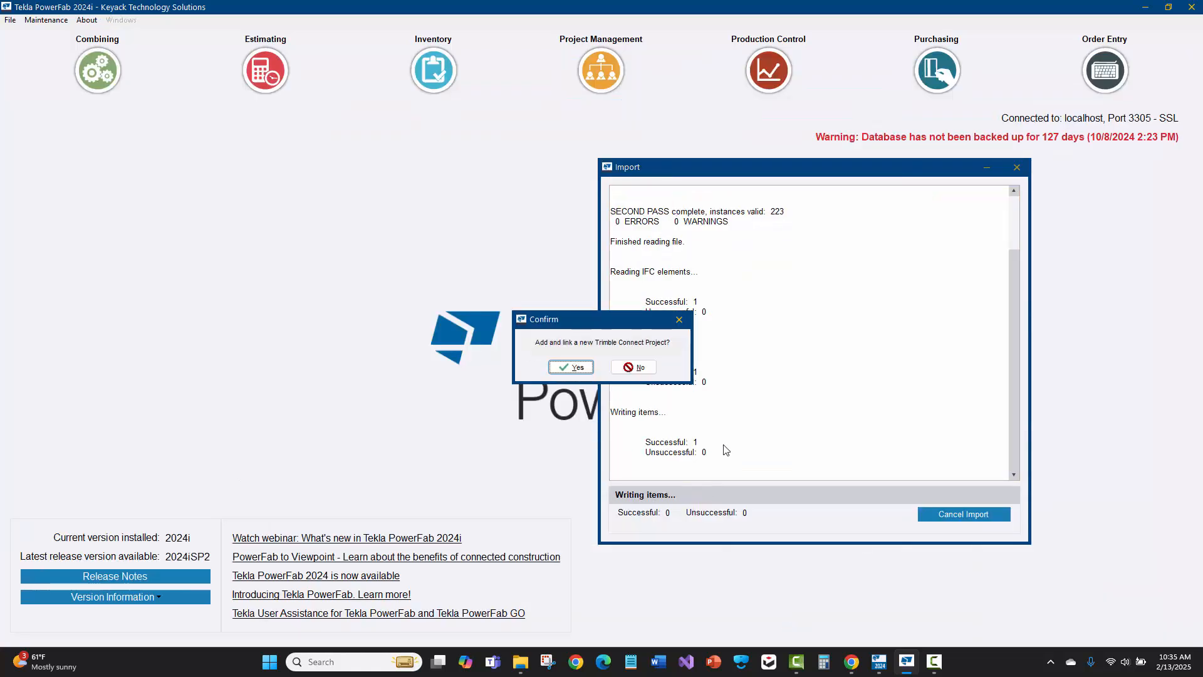
left_click(632, 368)
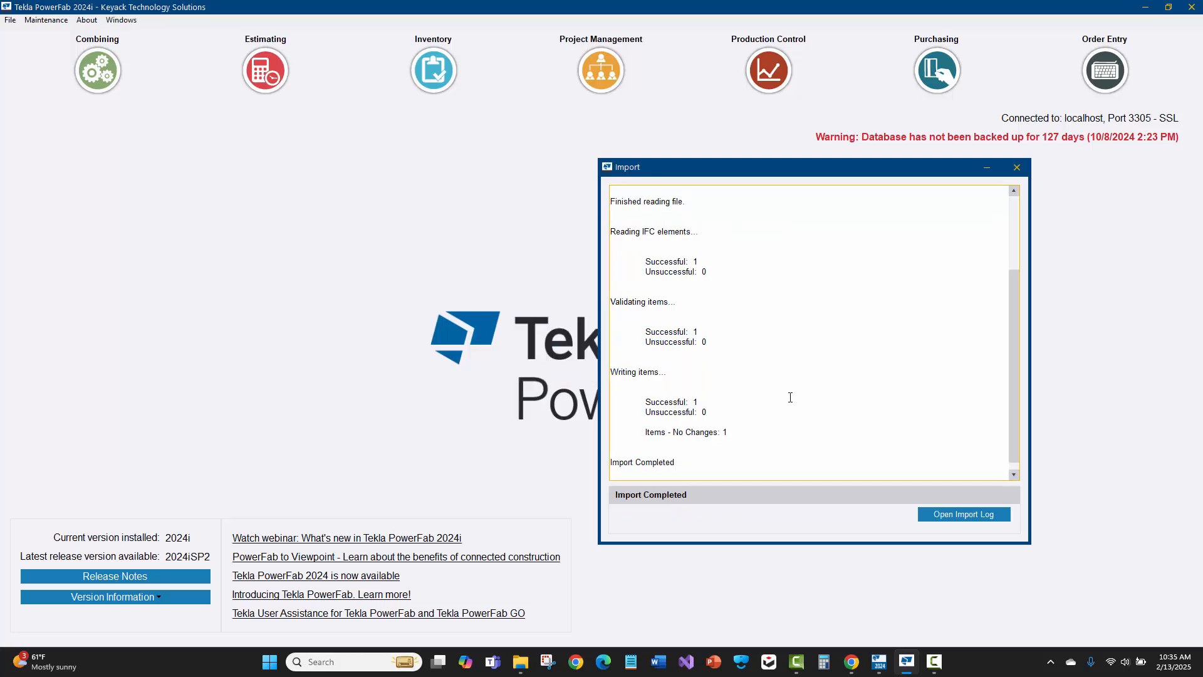
left_click_drag(684, 462, 610, 462)
left_click(1016, 167)
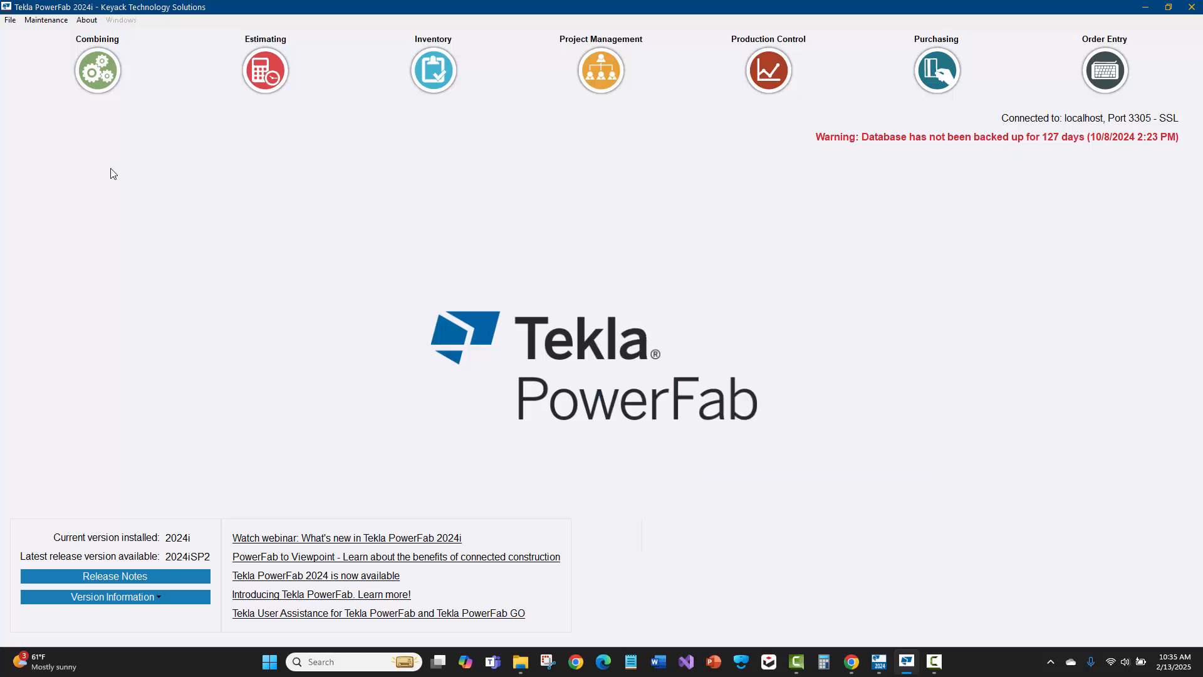
Step: Open the estimating job 2025-02-13-LABOR_CODE and check the labor code options in the W 16 x 40 beam's Type field
left_click(244, 74)
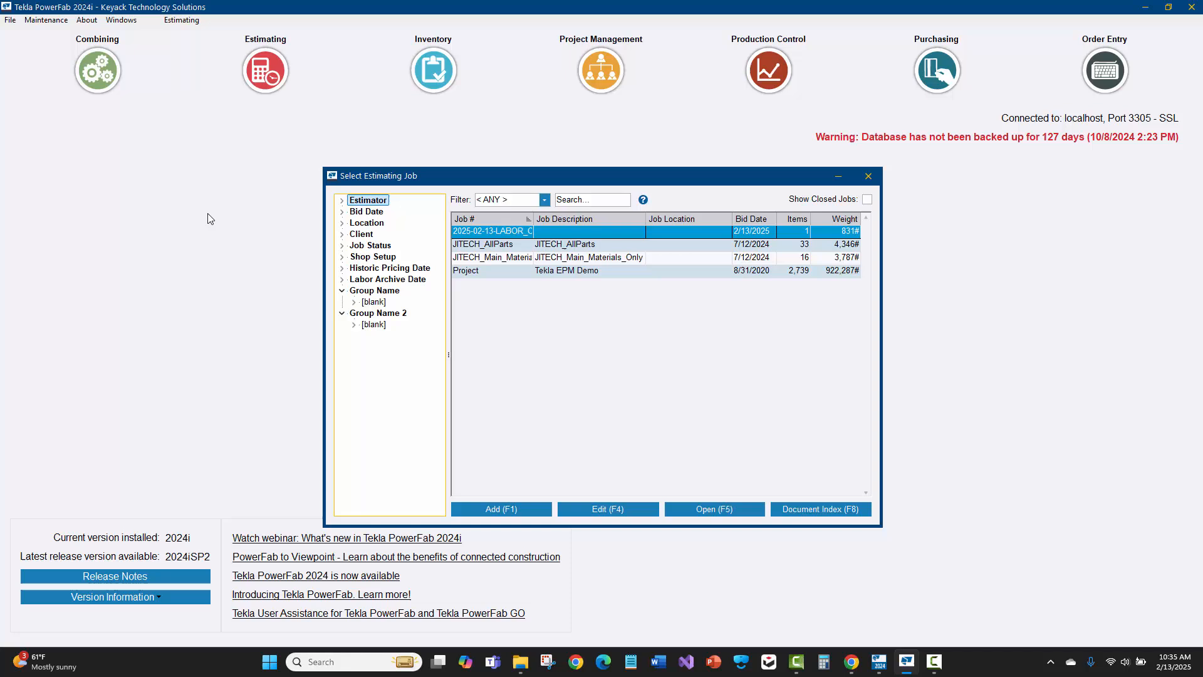
double_click(511, 232)
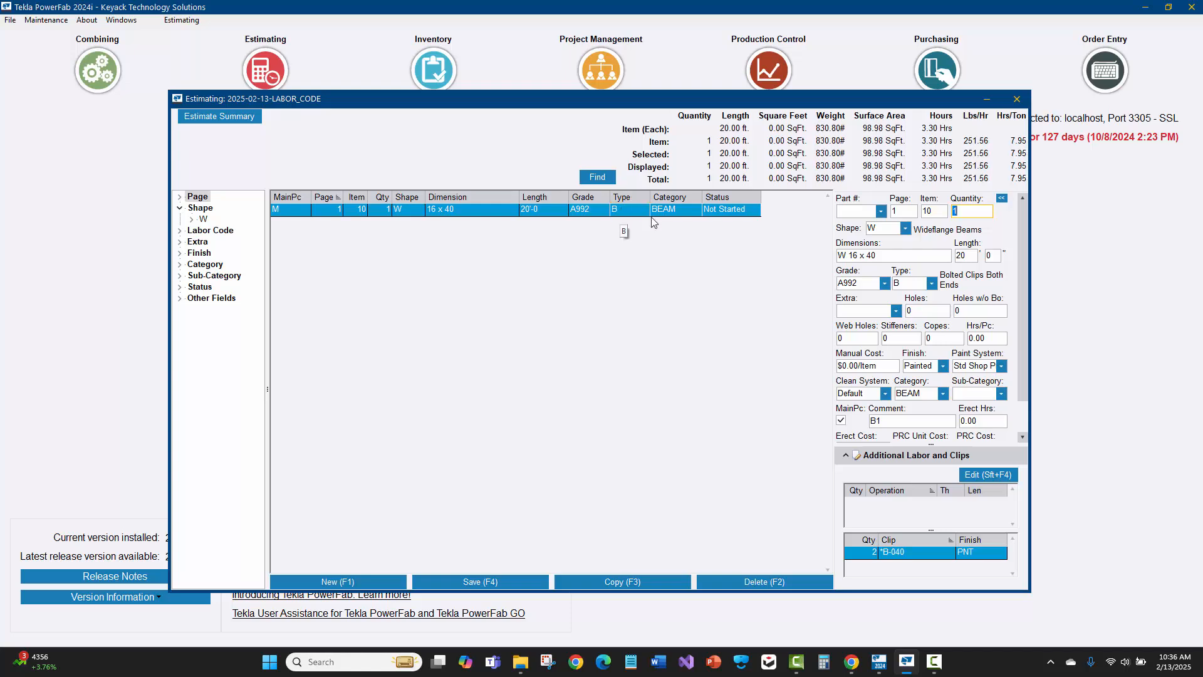
left_click(931, 283)
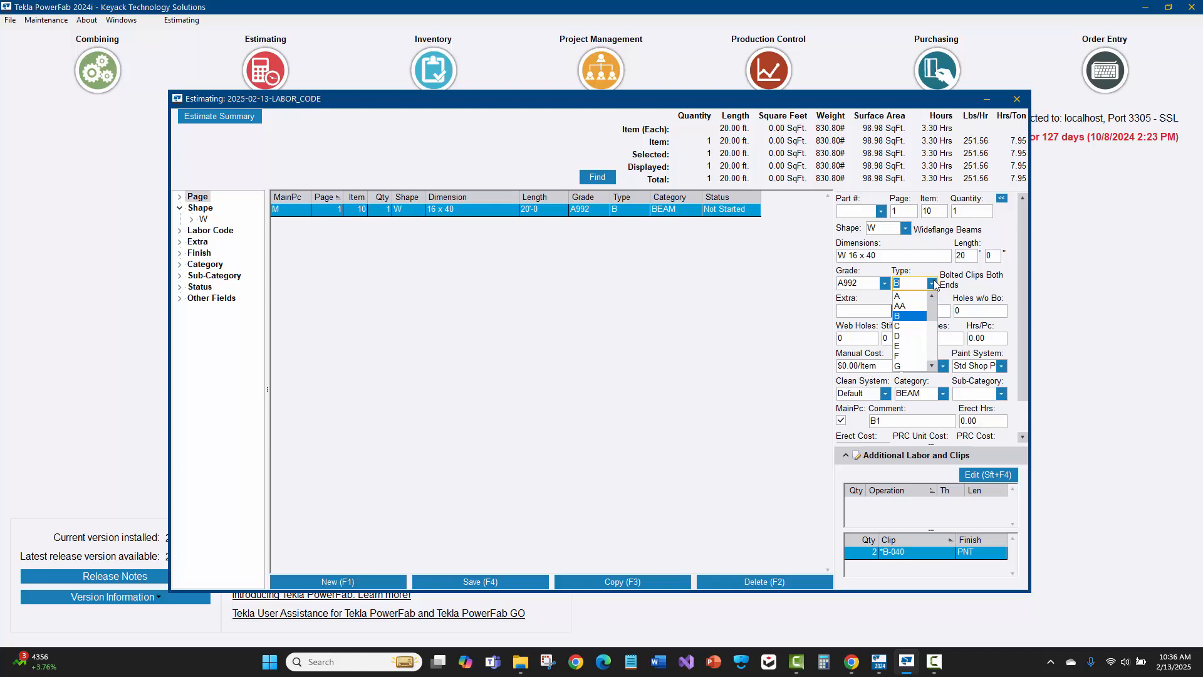
left_click(931, 283)
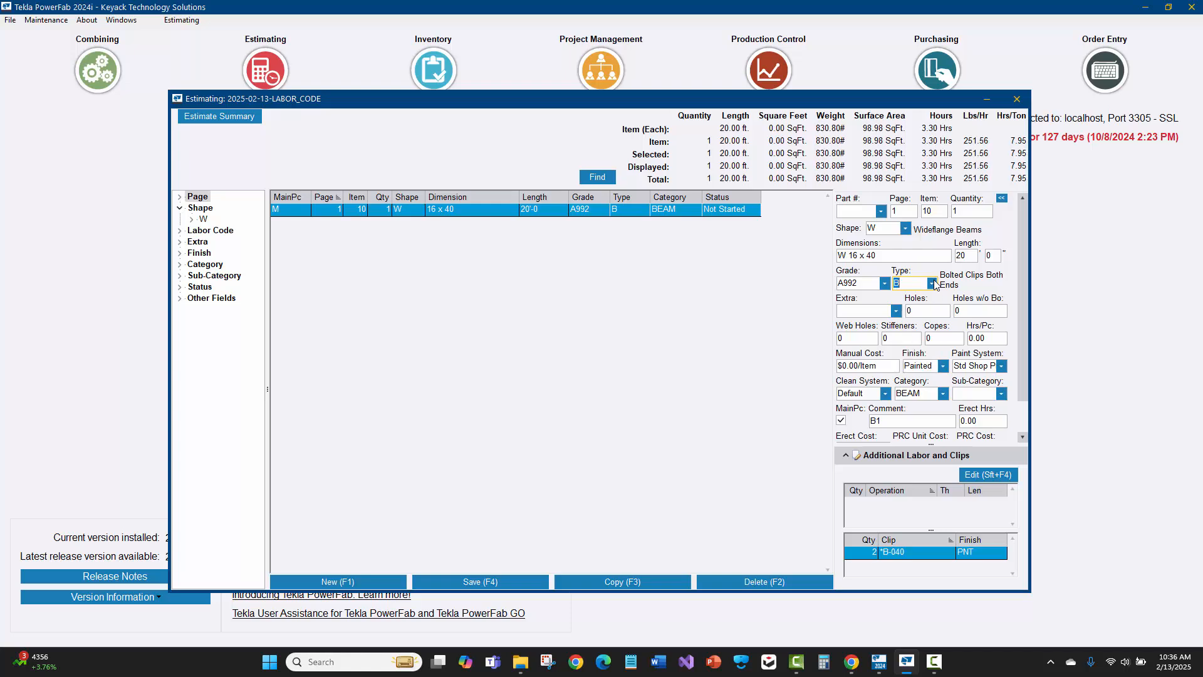